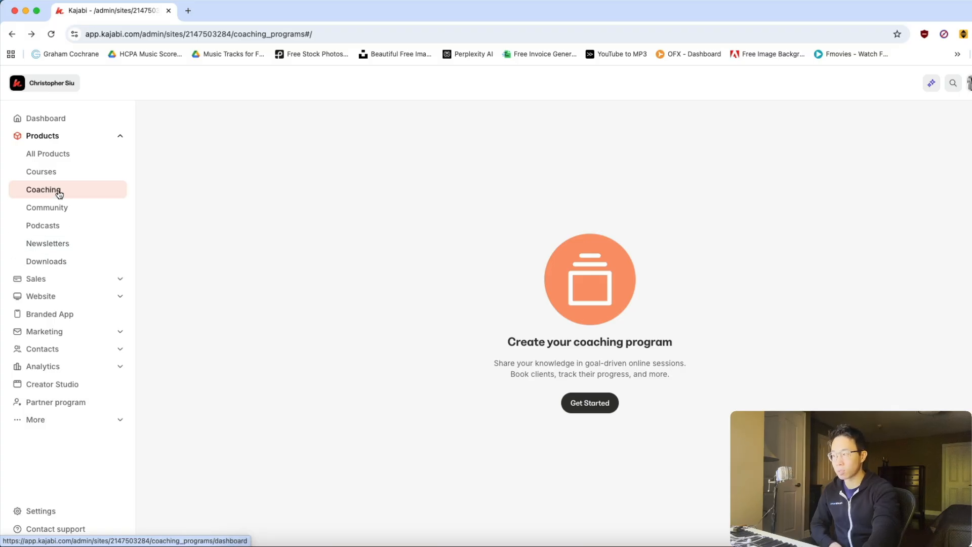
# Start a new coaching program titled "Online business awesome coaching!" and enter the coach's name.
pyautogui.click(590, 399)
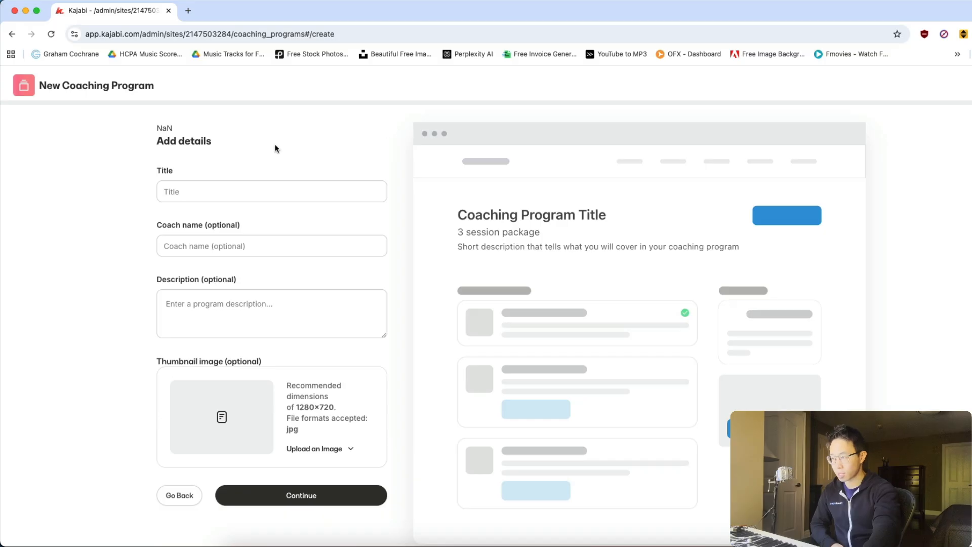
pyautogui.click(209, 189)
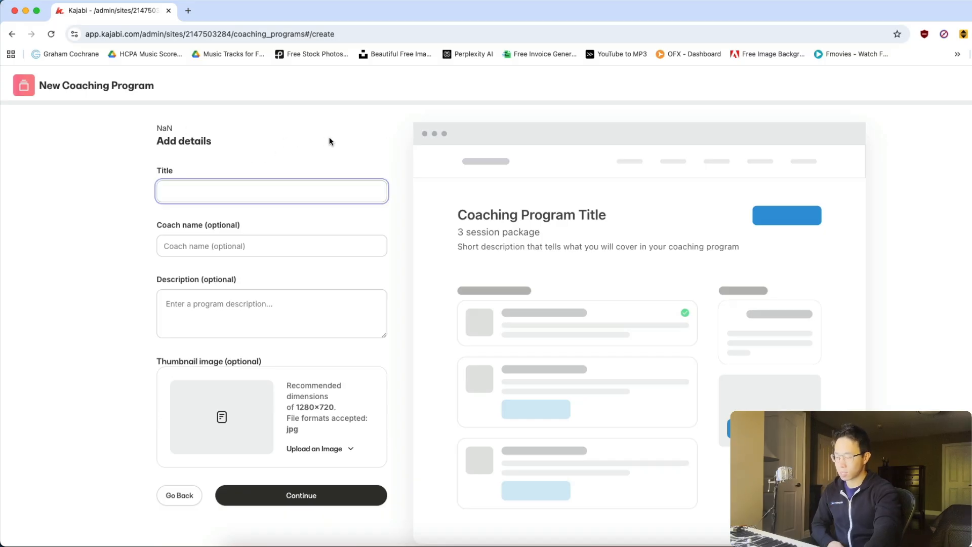
pyautogui.write('Online b')
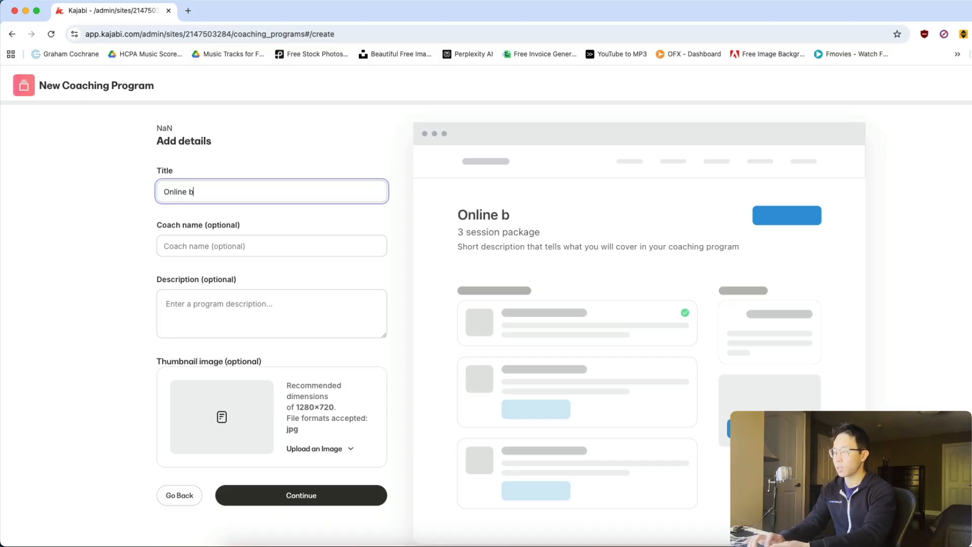
pyautogui.write('usiness awesome c')
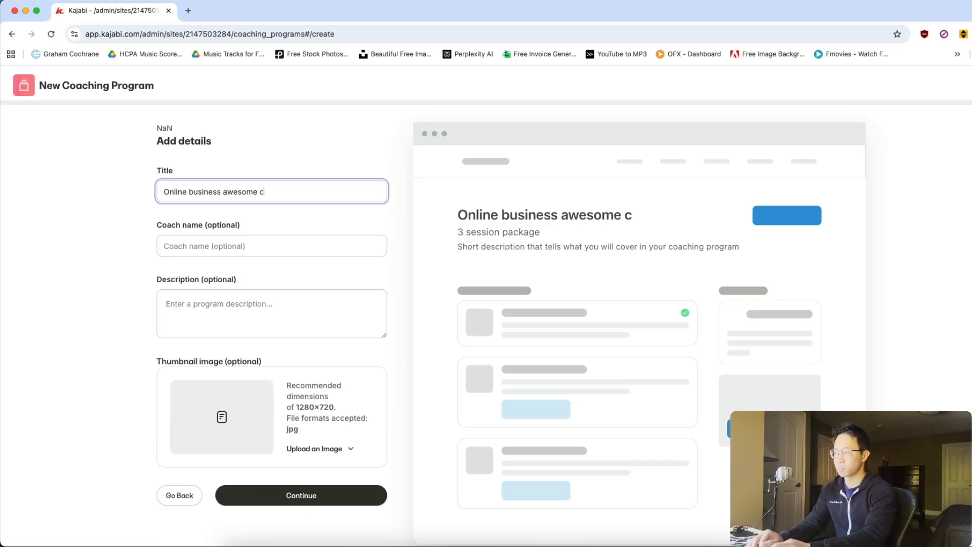
pyautogui.write('oaching!')
pyautogui.press('Tab')
pyautogui.write('Chris Siu')
pyautogui.press('Tab')
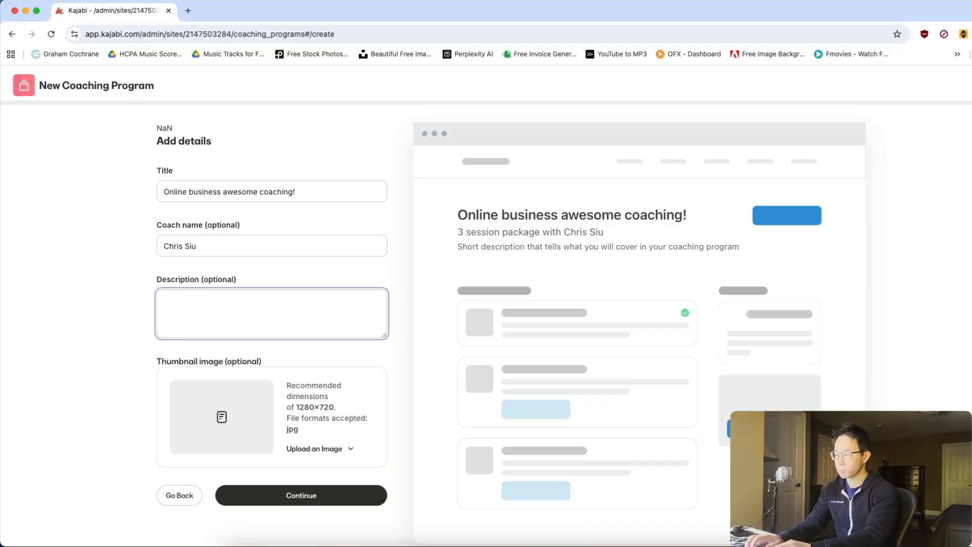
# Enter the program description "Learn how to build a profitable online business in 12 months.".
pyautogui.write('Learn')
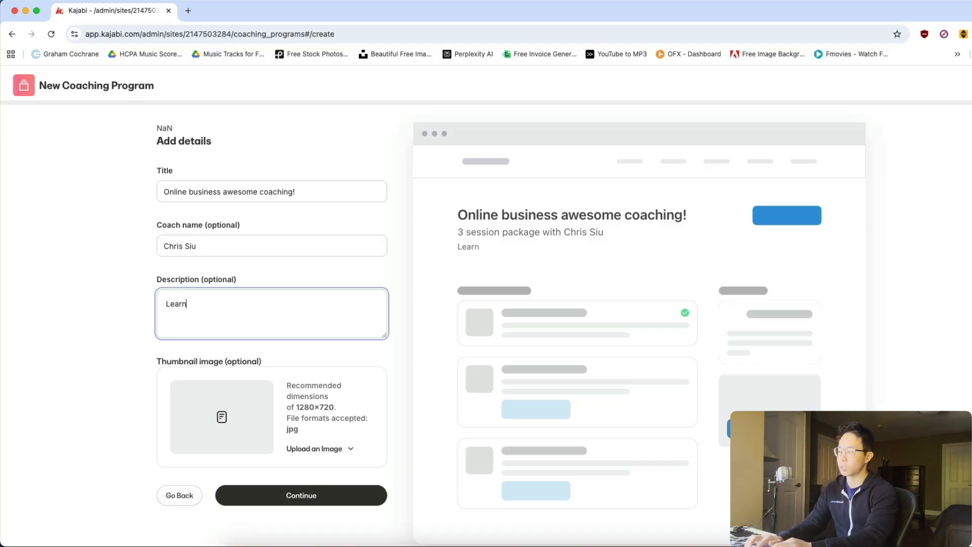
pyautogui.write(' how to build a profiatble o')
pyautogui.press('BackSpace')
pyautogui.press('BackSpace')
pyautogui.press('BackSpace')
pyautogui.press('BackSpace')
pyautogui.write('table onlinebusines')
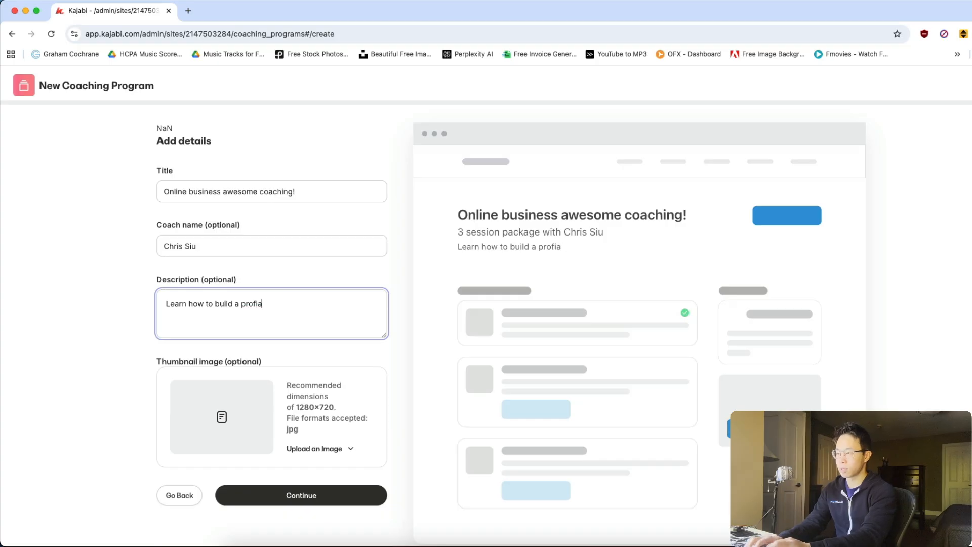
pyautogui.press('BackSpace')
pyautogui.press('BackSpace')
pyautogui.press('BackSpace')
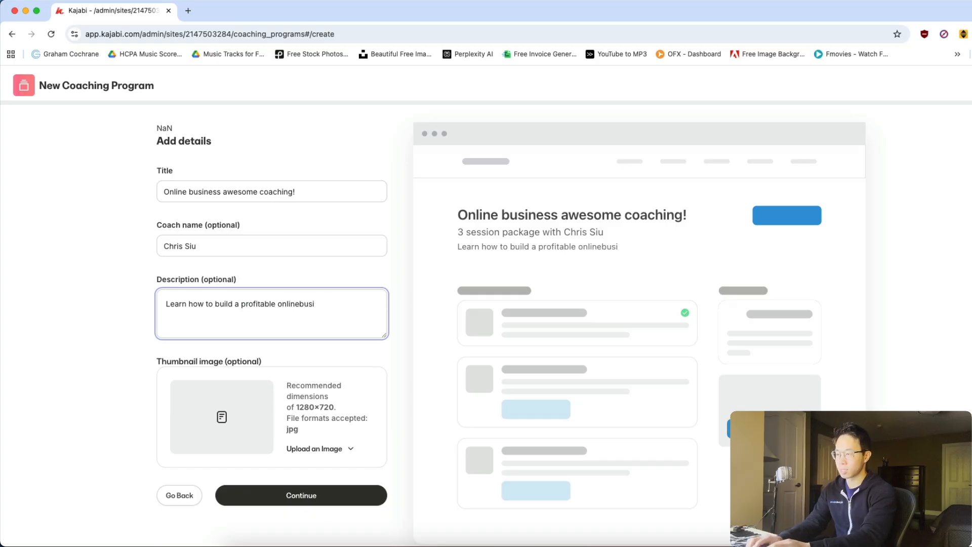
pyautogui.press('BackSpace')
pyautogui.write('business in')
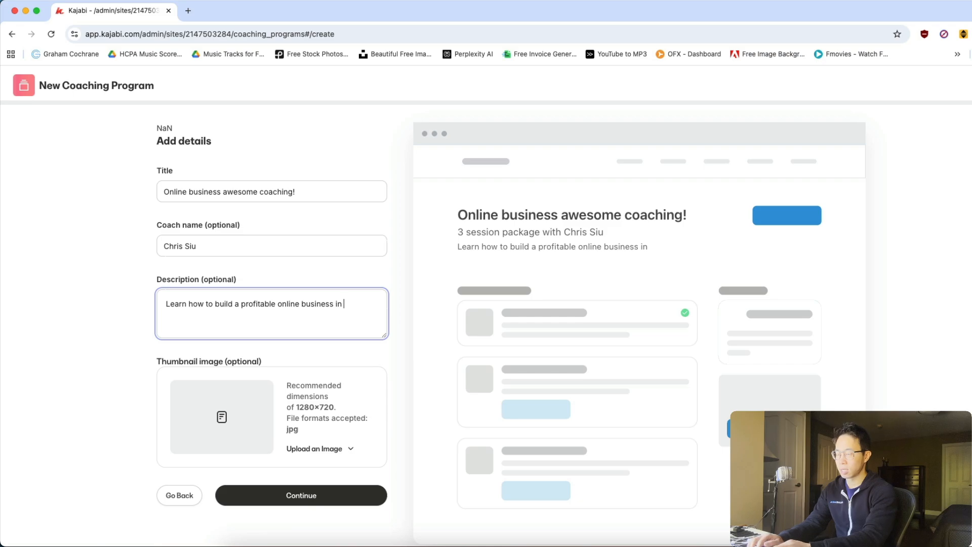
pyautogui.write(' 12 months.')
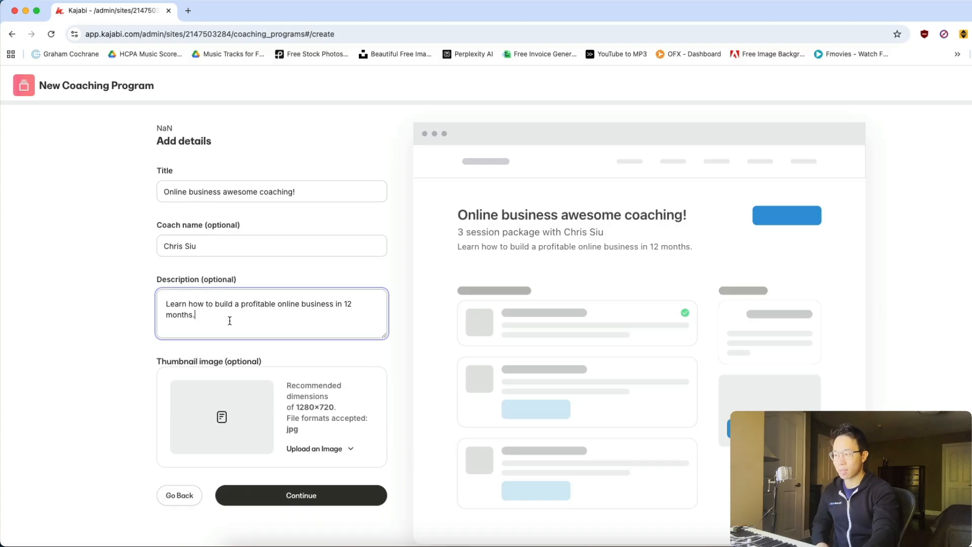
# Browse for a thumbnail image in the Courses folder under Pictures, Course & Guide Pictures.
pyautogui.click(329, 450)
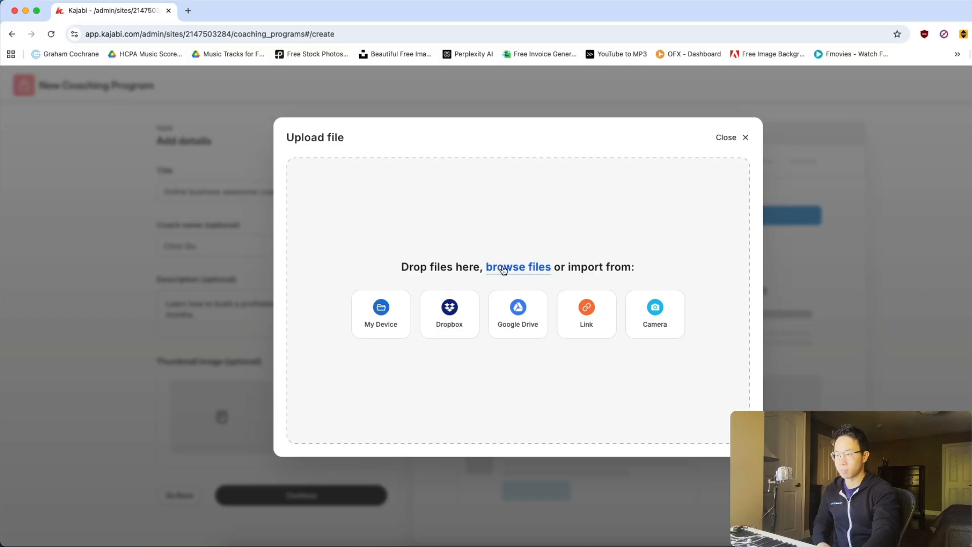
pyautogui.click(727, 137)
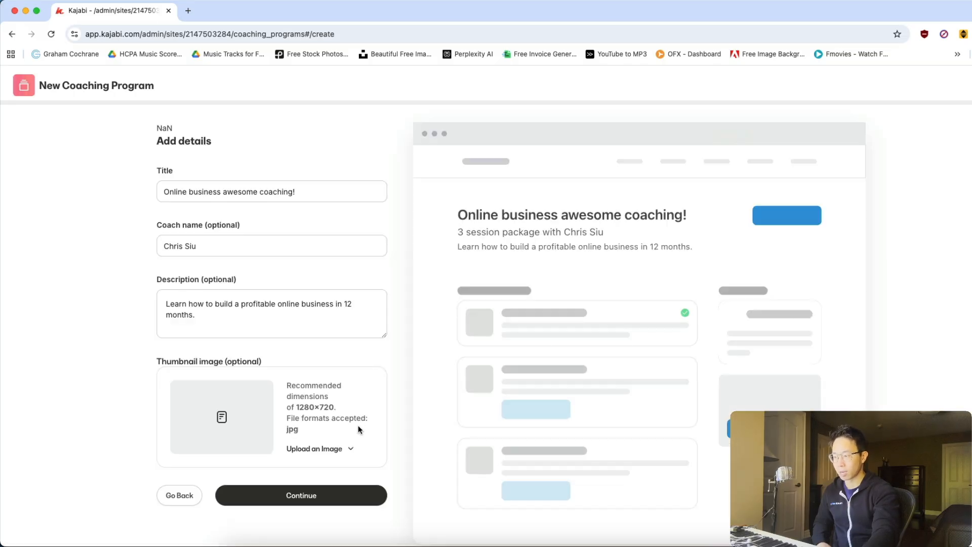
pyautogui.click(346, 448)
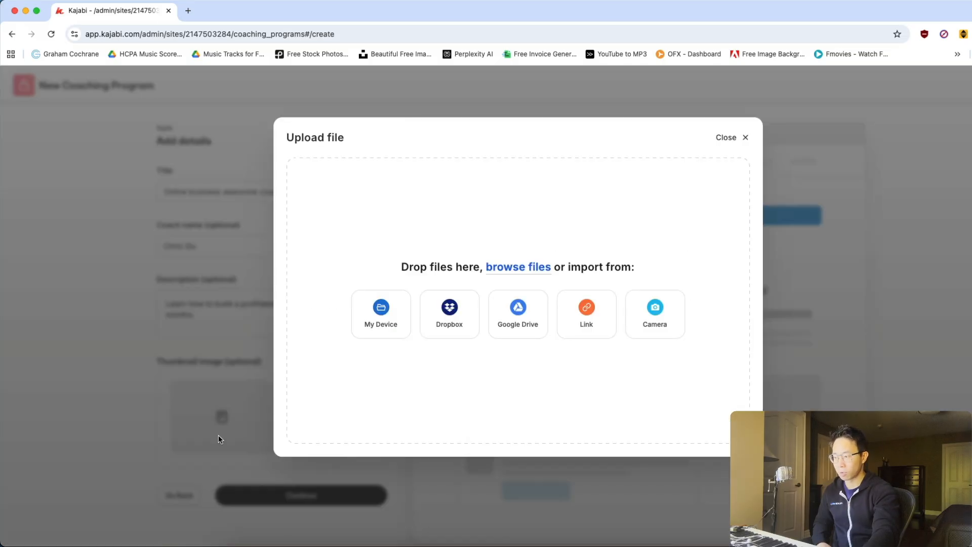
pyautogui.click(540, 270)
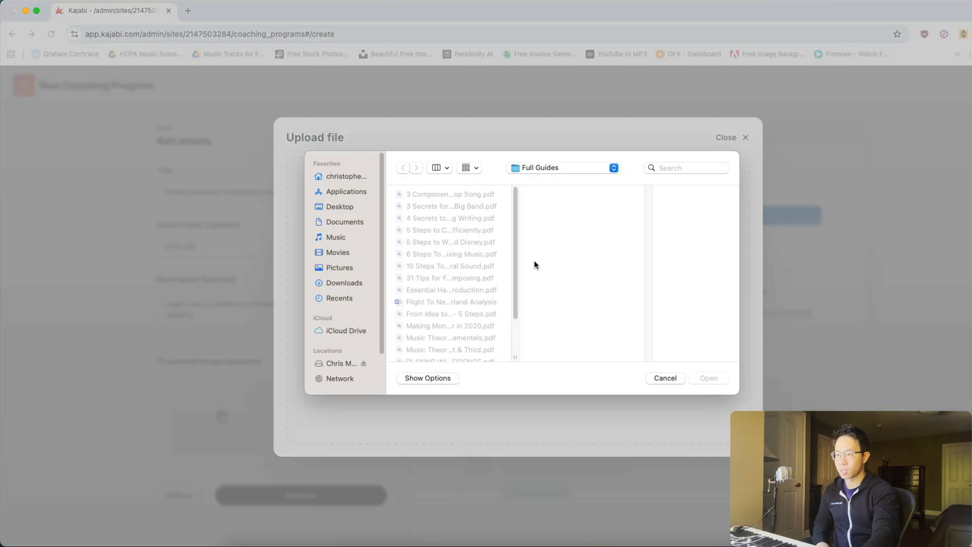
pyautogui.click(351, 266)
pyautogui.click(416, 218)
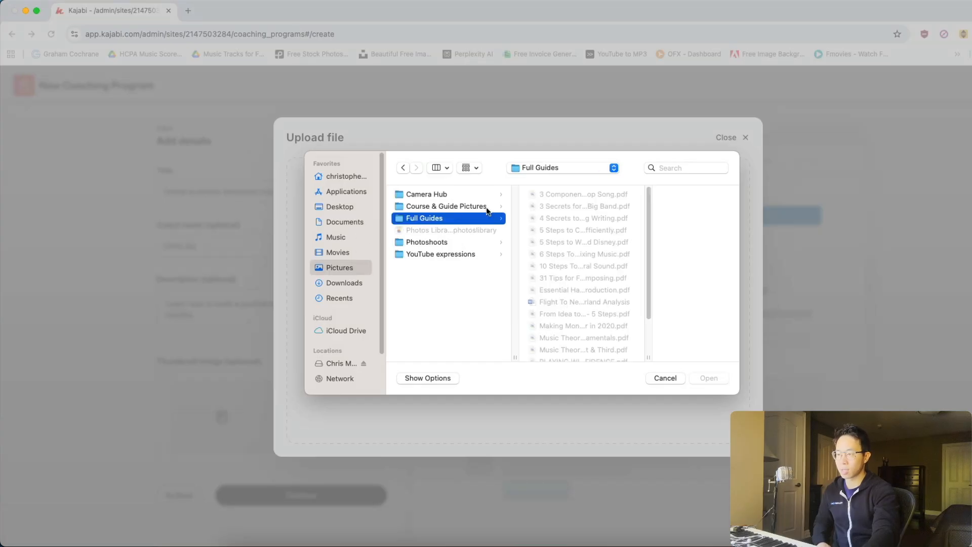
pyautogui.click(459, 207)
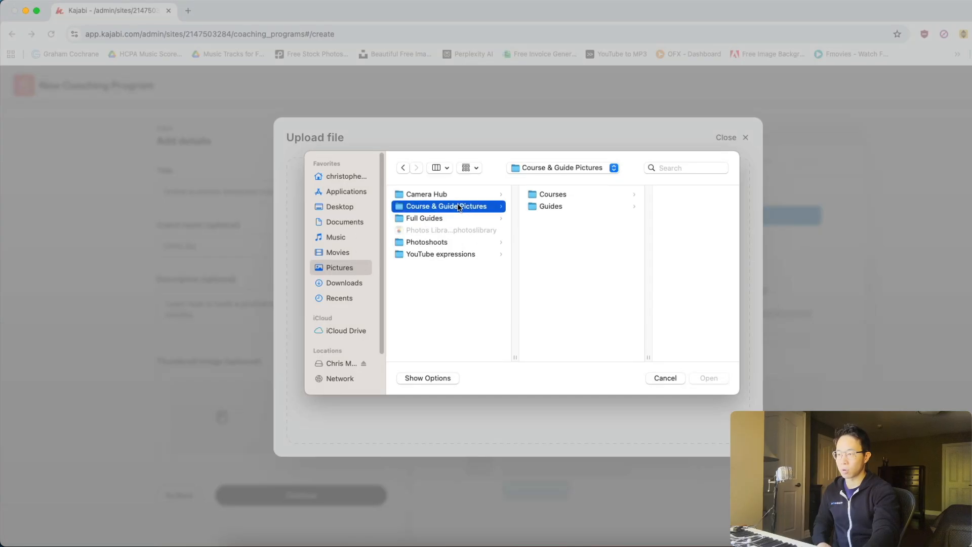
pyautogui.click(561, 197)
# Upload "Orchestral Mixing Made Simple" as the program thumbnail, save it uncropped, and continue to the program type.
pyautogui.scroll(-5, 687, 223)
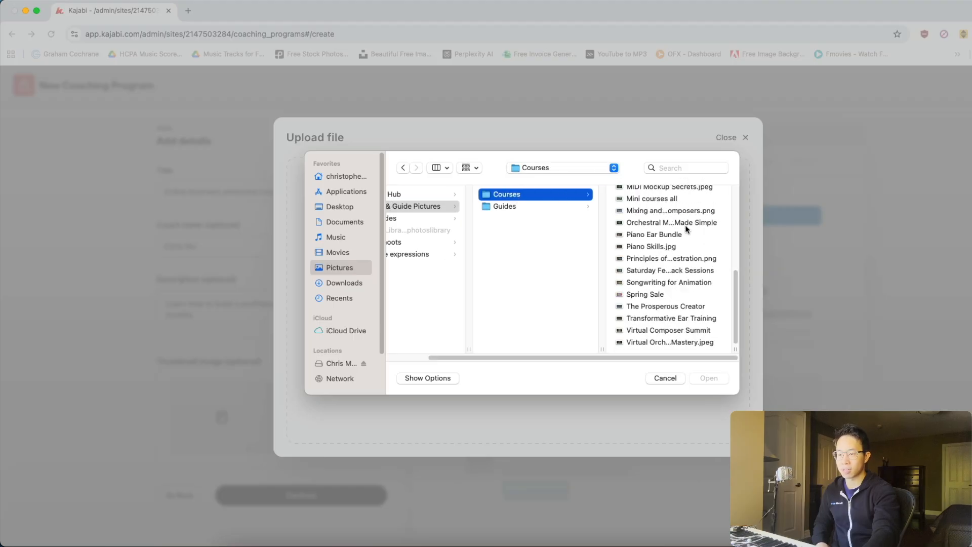
pyautogui.scroll(3, 690, 316)
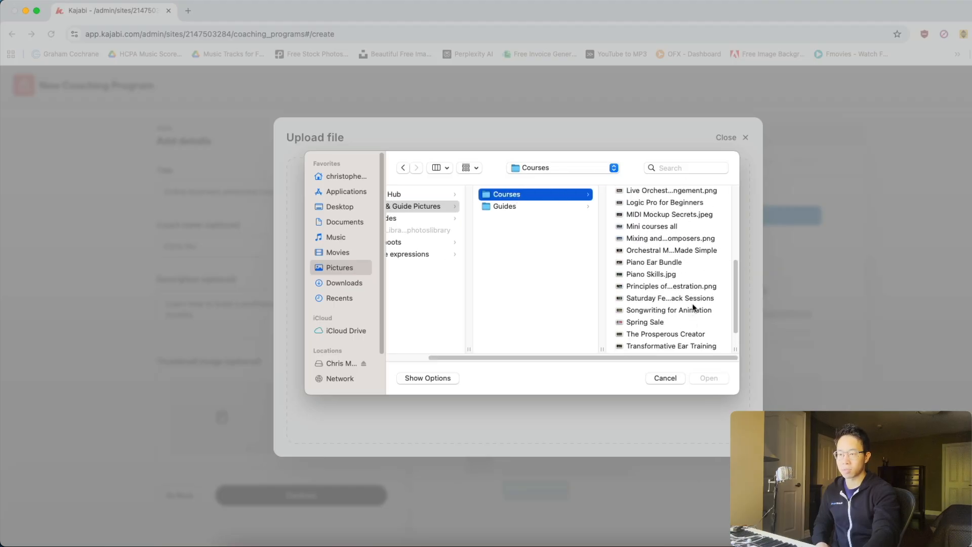
pyautogui.click(682, 275)
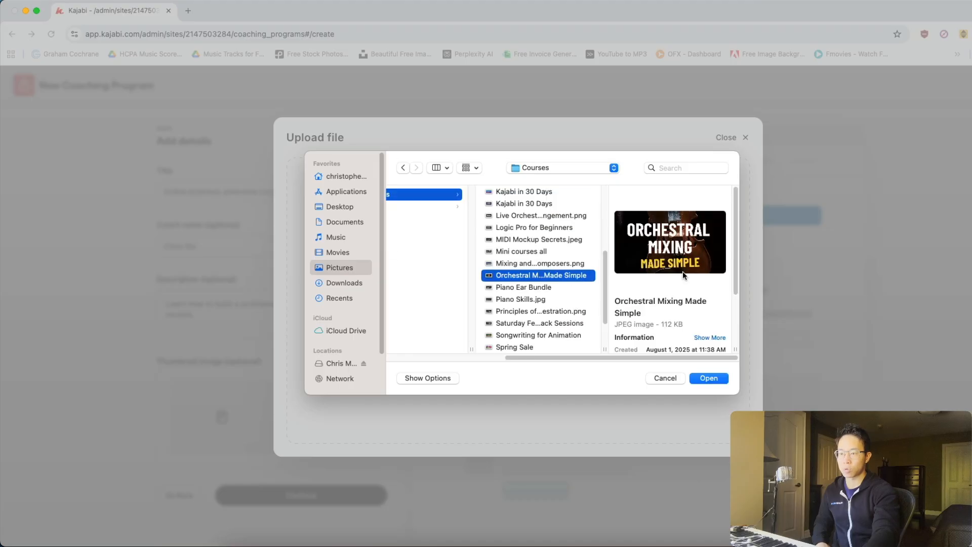
pyautogui.scroll(5, 582, 294)
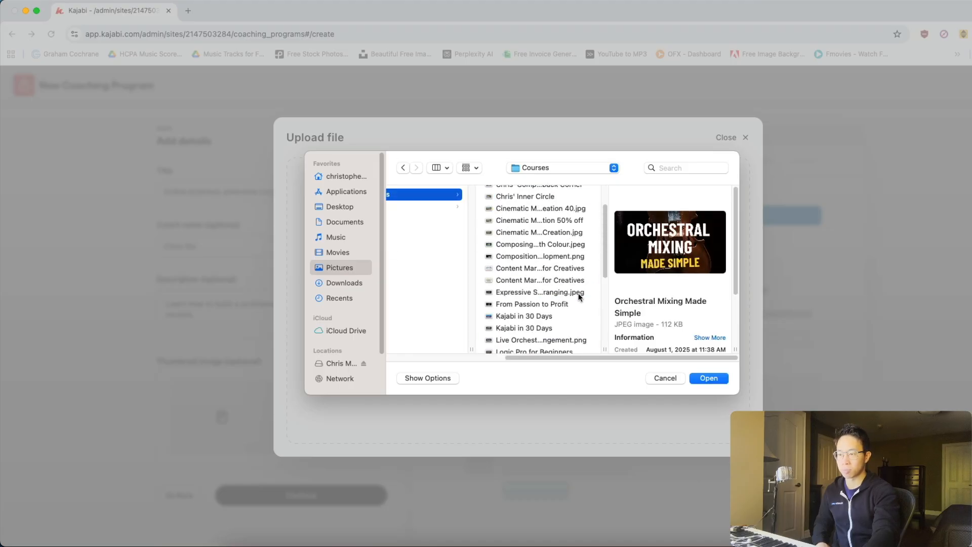
pyautogui.click(709, 378)
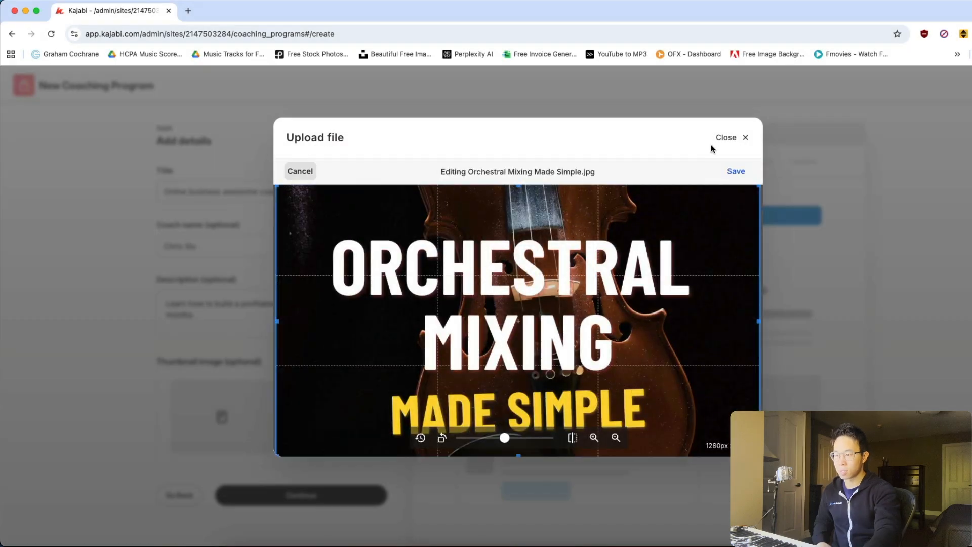
pyautogui.click(731, 171)
pyautogui.click(300, 438)
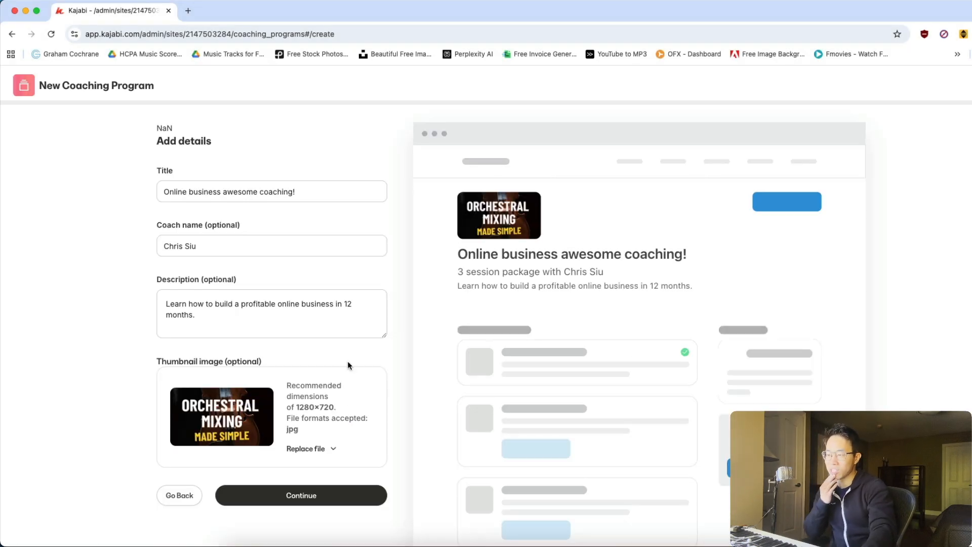
pyautogui.click(309, 494)
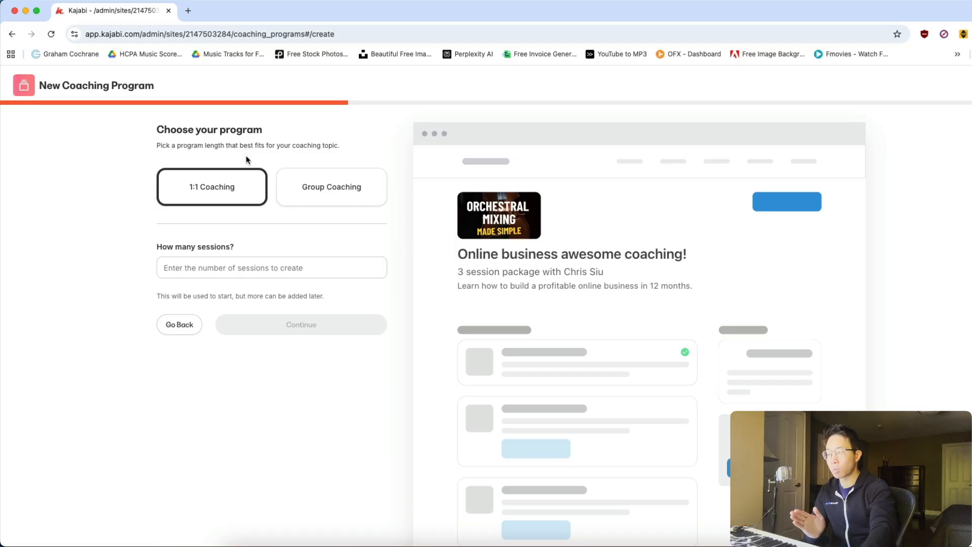
# Choose Group Coaching as the program type and name the group "Awesome biz group!".
pyautogui.click(347, 187)
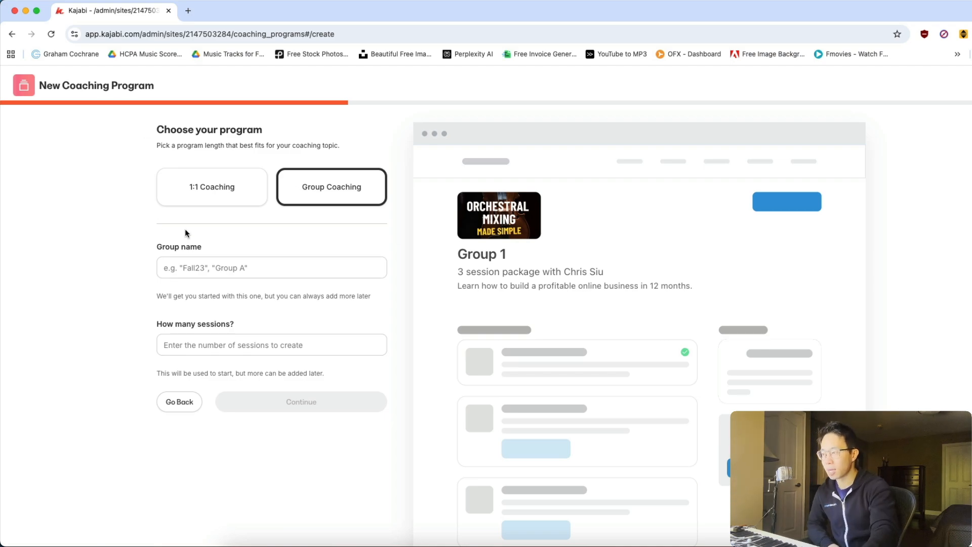
pyautogui.click(207, 191)
pyautogui.click(360, 193)
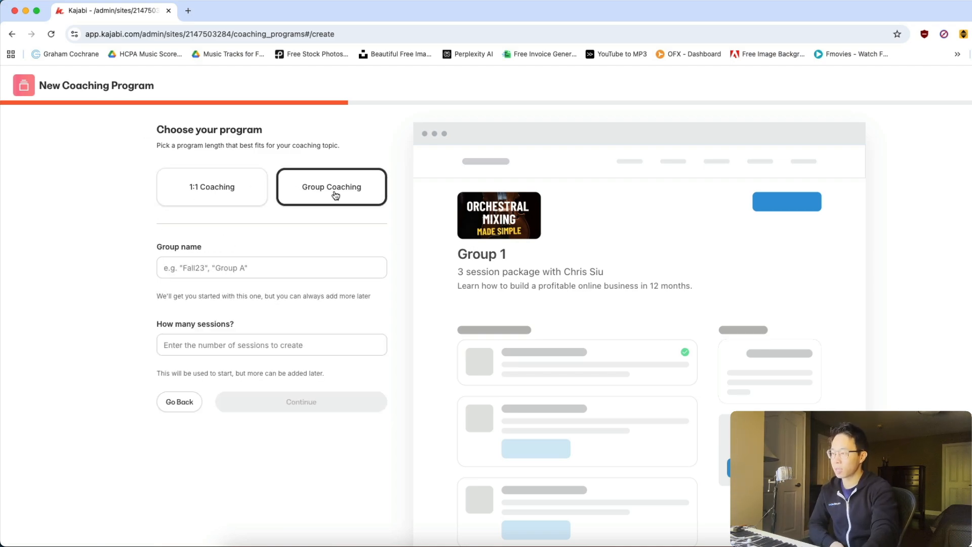
pyautogui.click(247, 271)
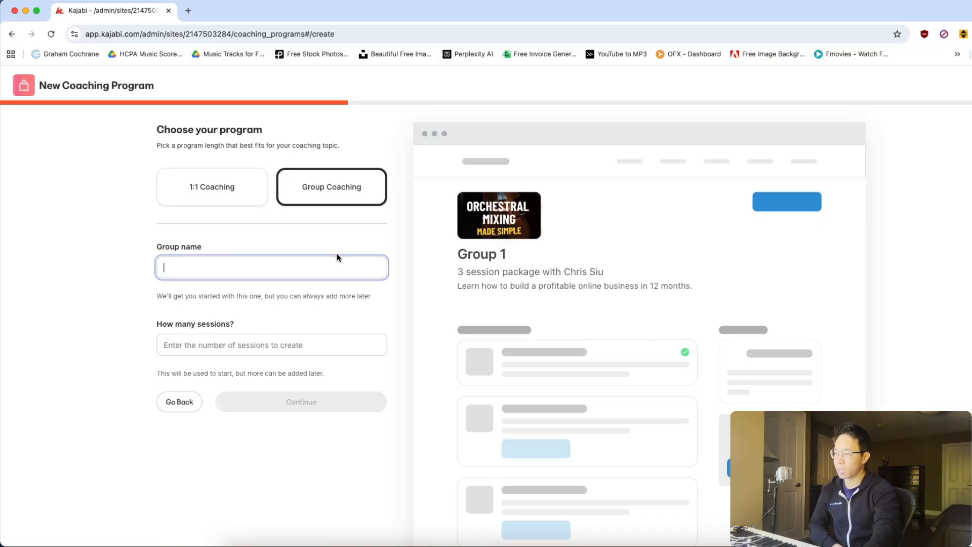
pyautogui.write('Awesom')
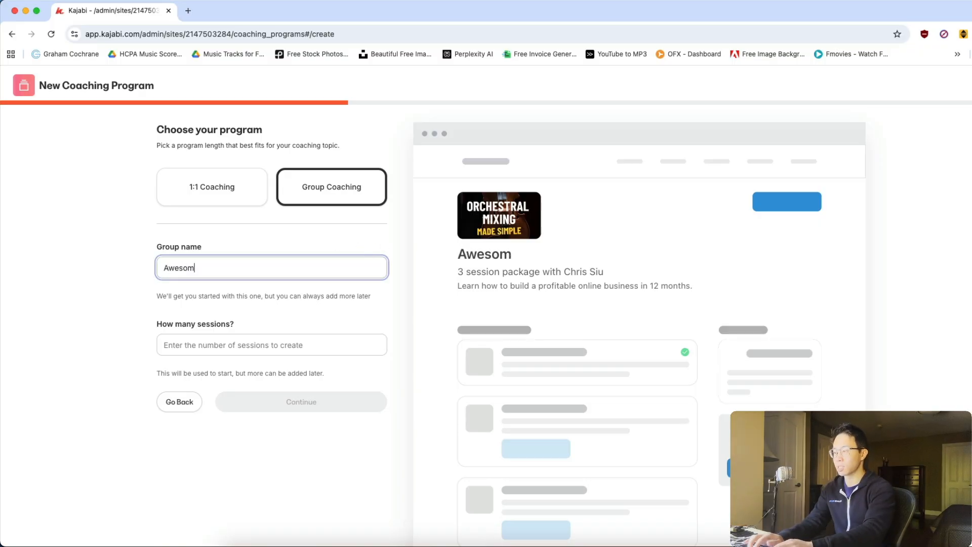
pyautogui.write('e biz group!')
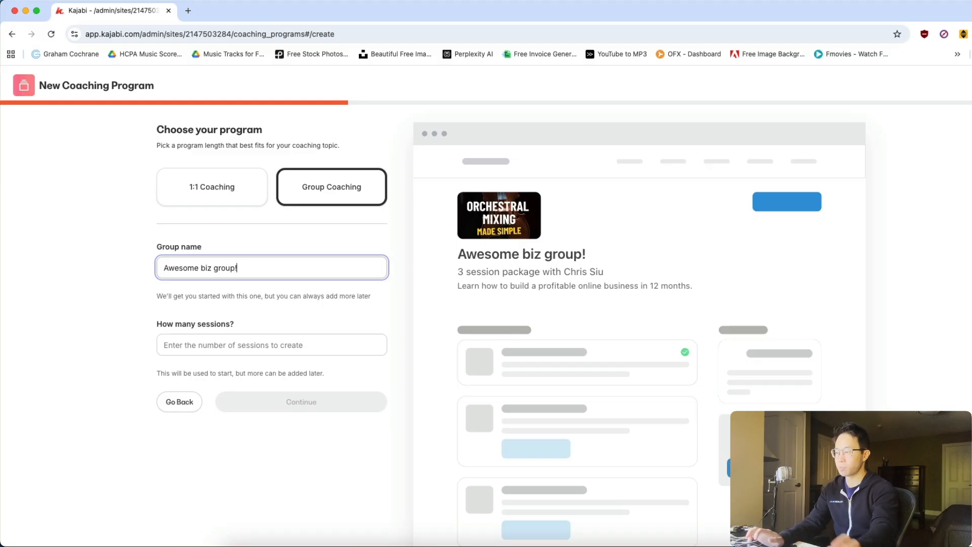
# Set the number of sessions to 12 and continue to the scheduling preferences.
pyautogui.click(245, 343)
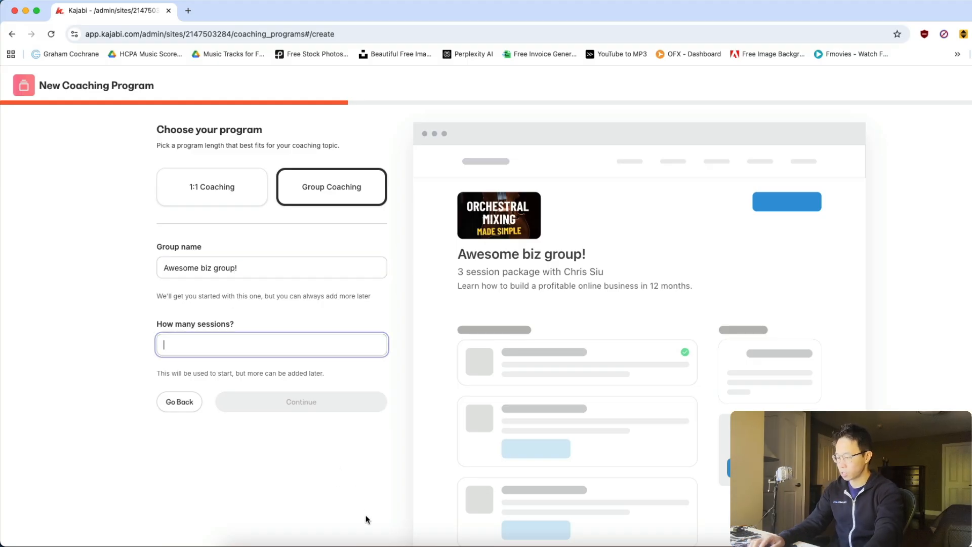
pyautogui.write('12')
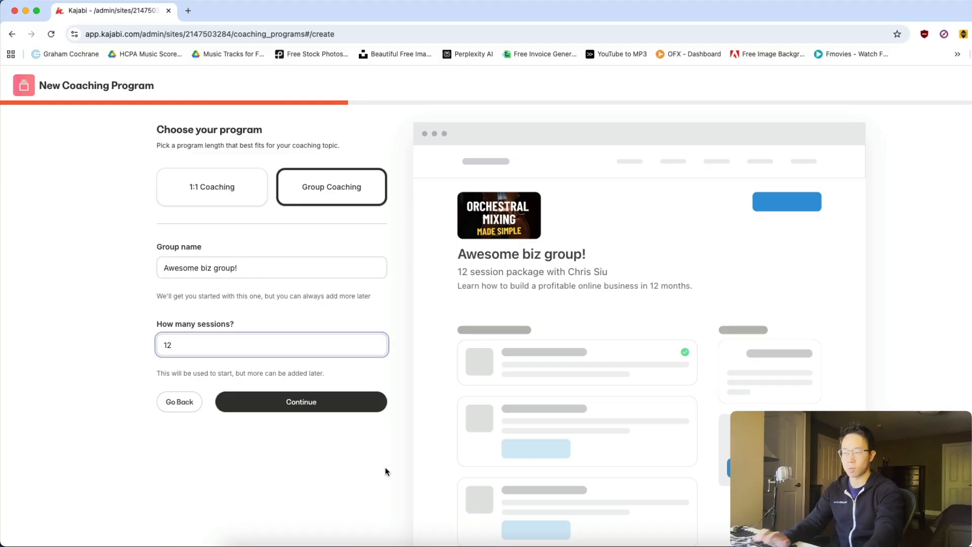
pyautogui.click(365, 407)
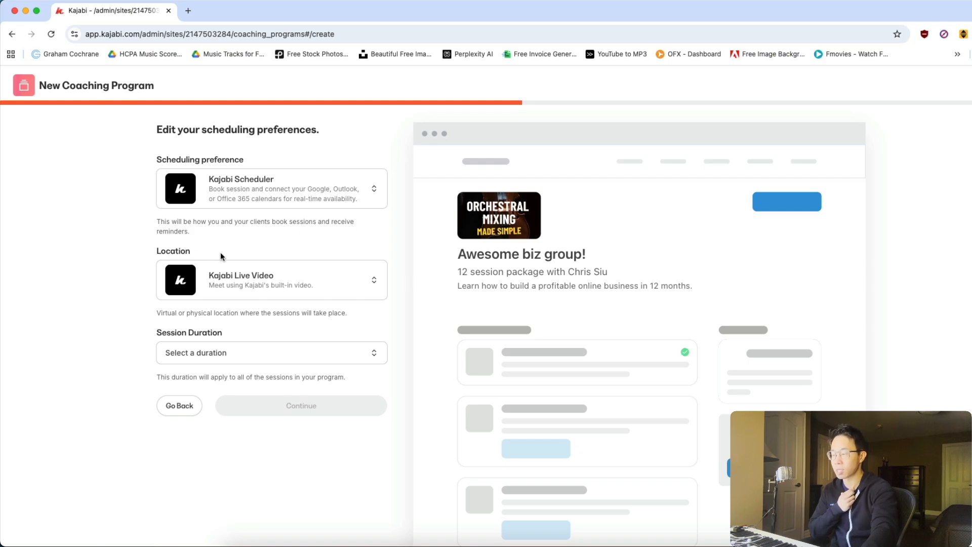
# Select Kajabi Scheduler as the scheduling preference and review the location options, keeping Kajabi Live Video.
pyautogui.click(271, 189)
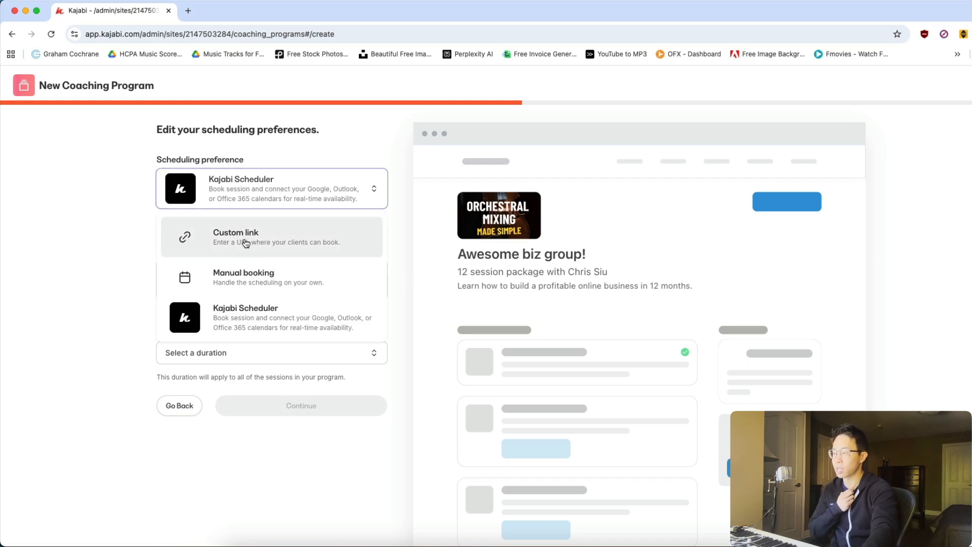
pyautogui.click(272, 309)
pyautogui.click(292, 277)
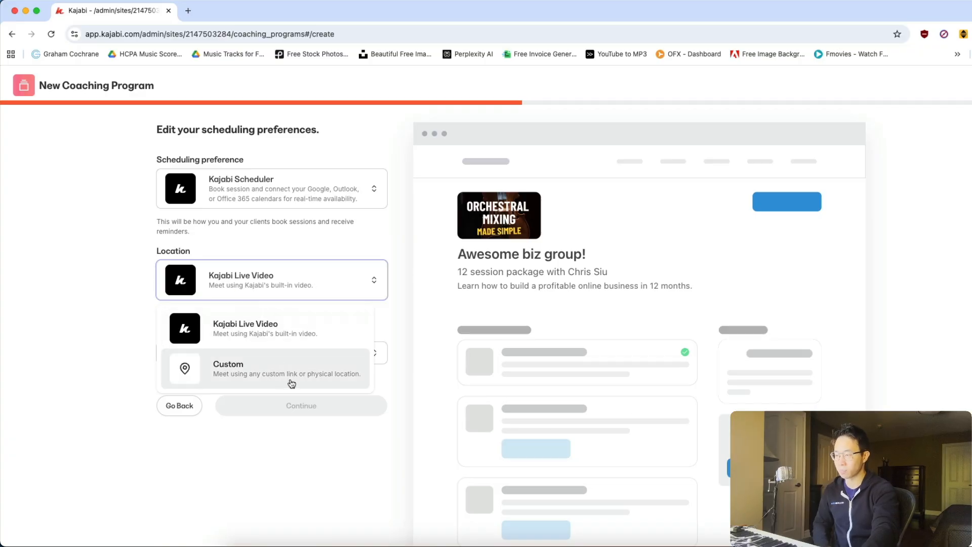
pyautogui.click(372, 238)
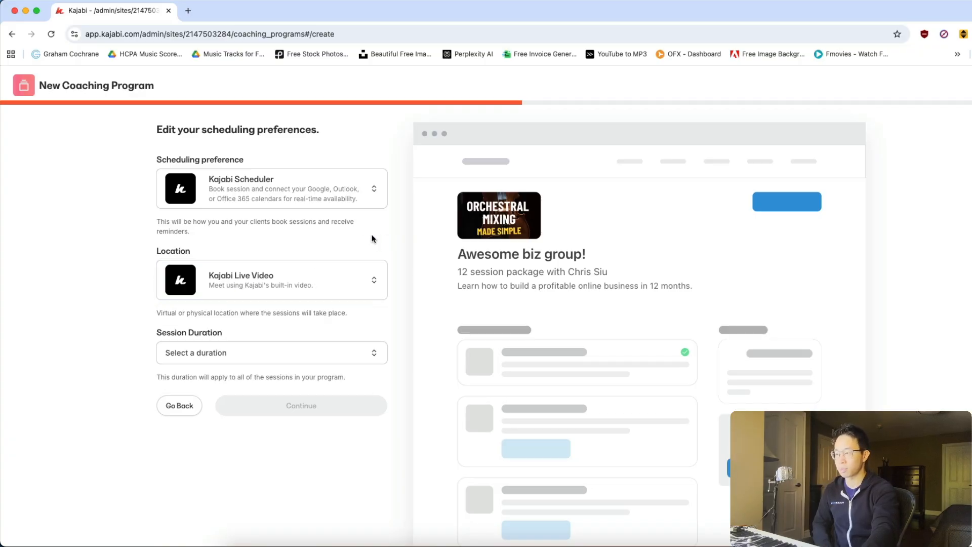
# Set the session duration to 90 minutes and continue past the appearance settings with the default colors to pricing.
pyautogui.click(224, 357)
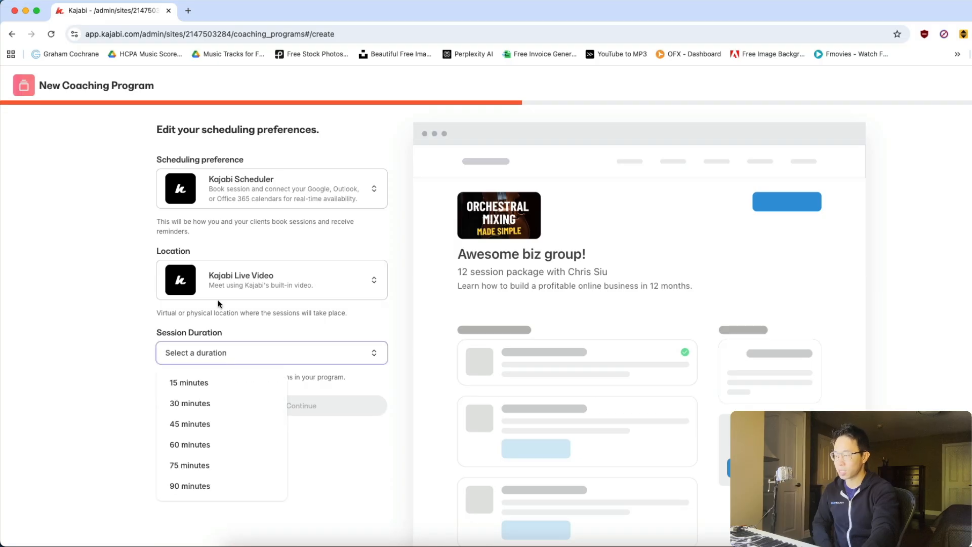
pyautogui.click(202, 489)
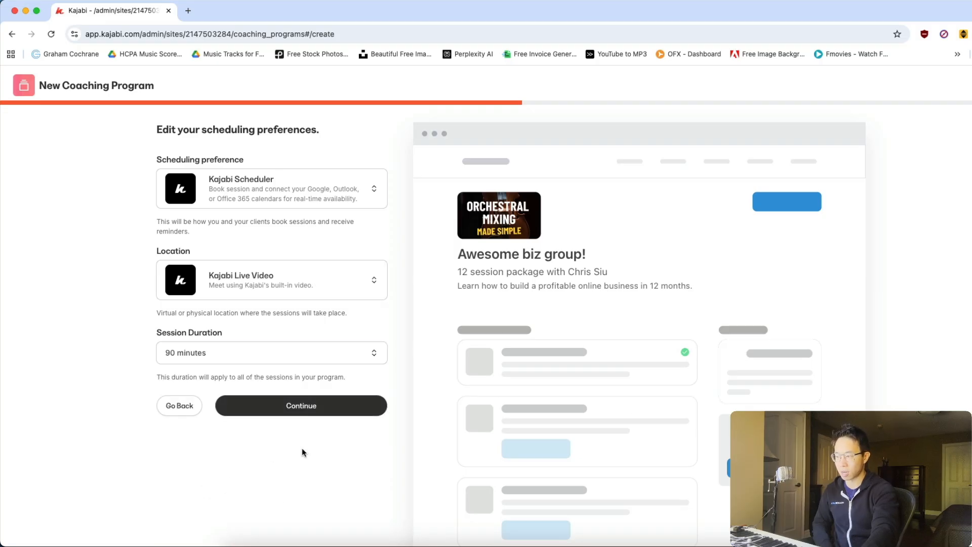
pyautogui.click(312, 405)
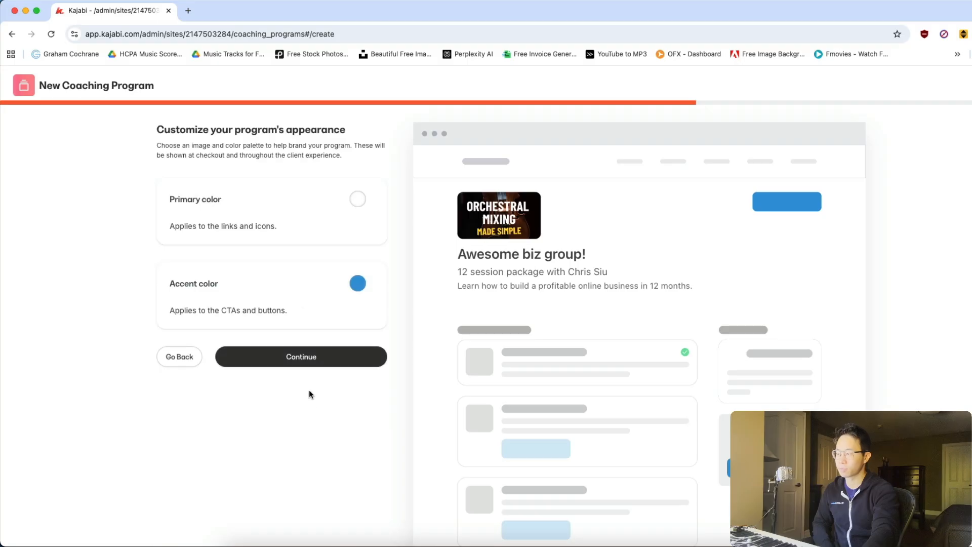
pyautogui.click(330, 357)
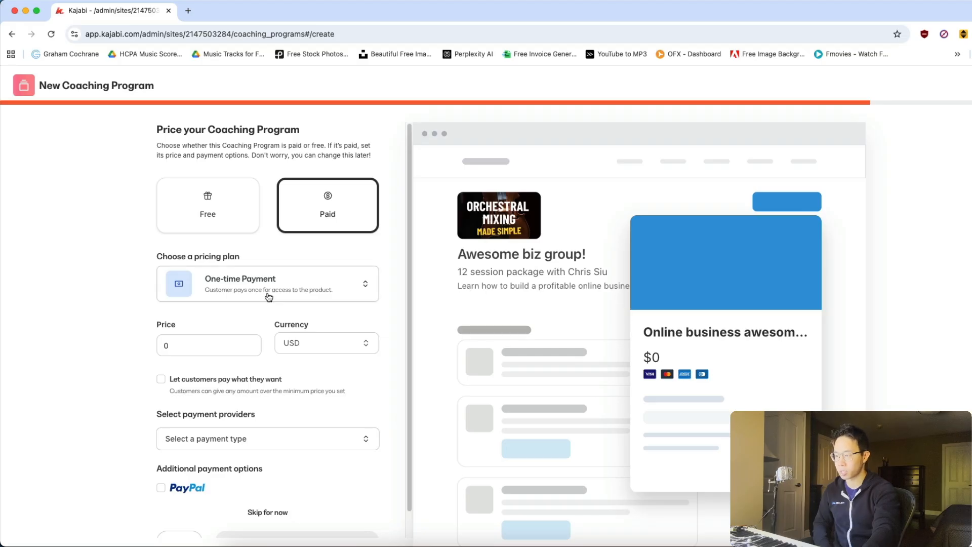
# Choose the Subscription pricing plan at 1000 USD, billed every 1 month.
pyautogui.click(256, 278)
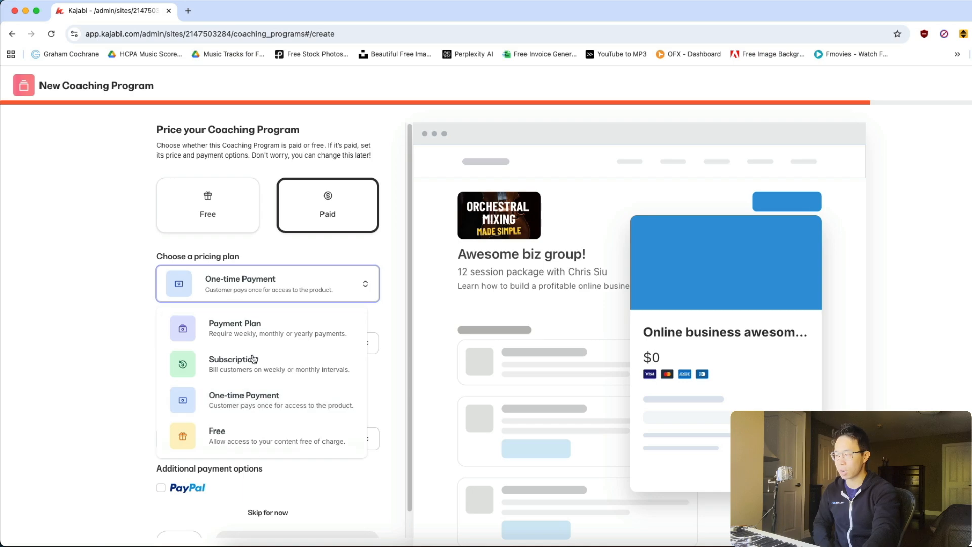
pyautogui.click(213, 363)
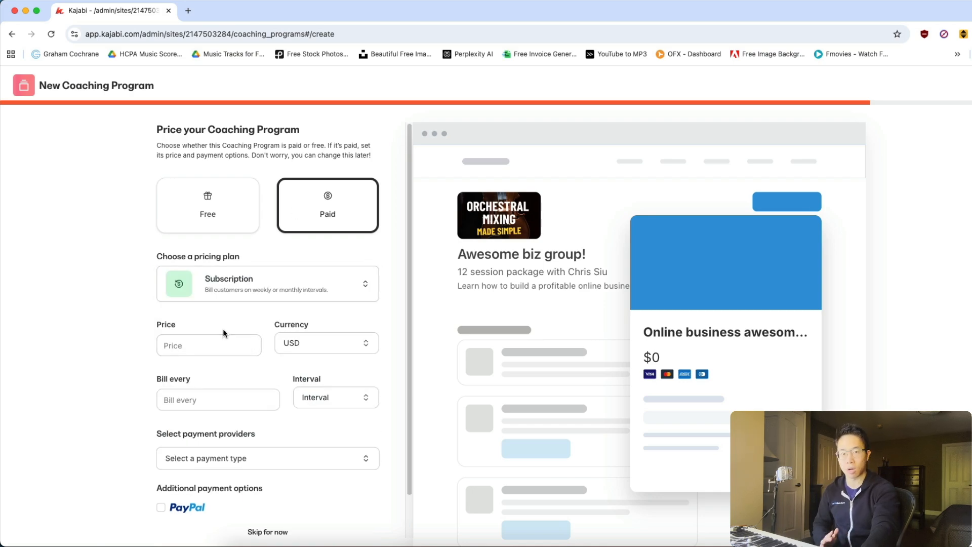
pyautogui.click(206, 337)
pyautogui.write('1')
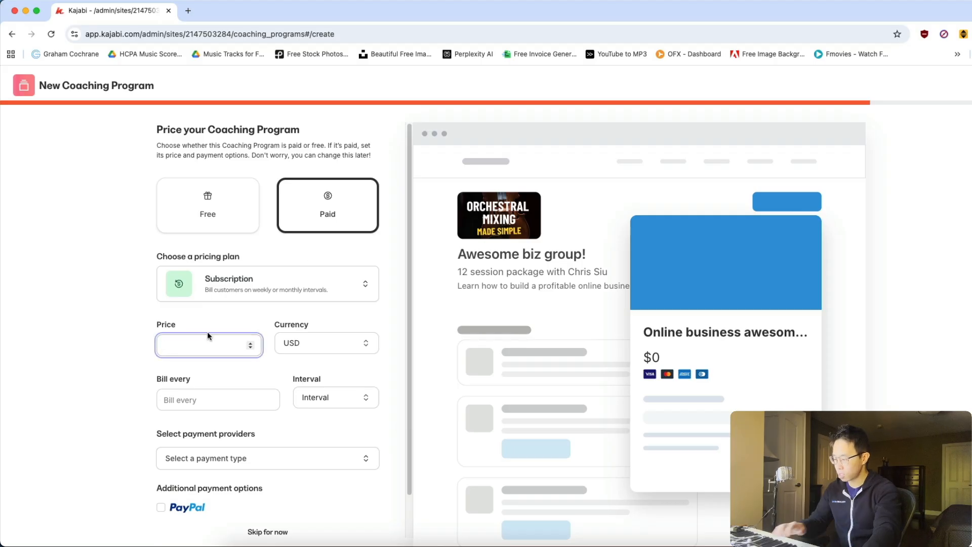
pyautogui.write('000')
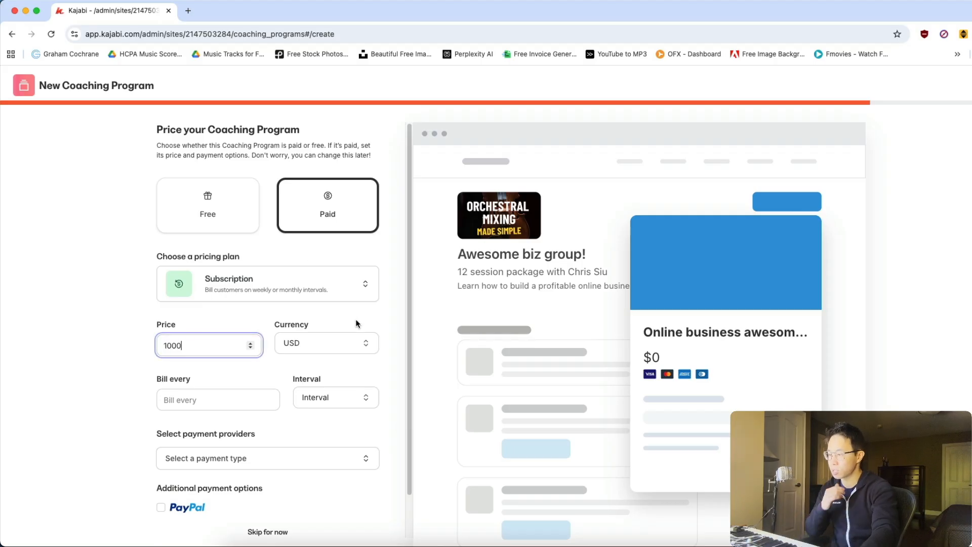
pyautogui.click(236, 398)
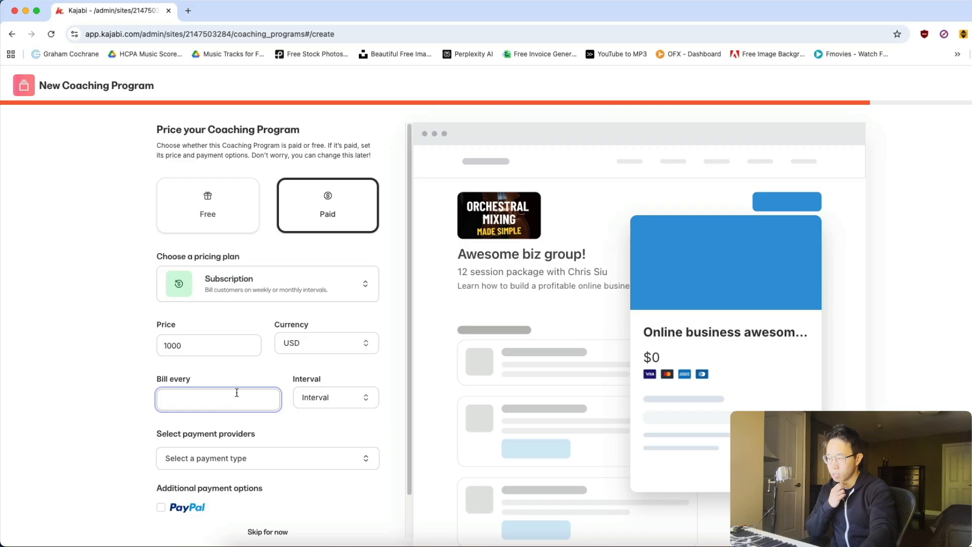
pyautogui.write('1')
pyautogui.click(314, 398)
pyautogui.click(331, 424)
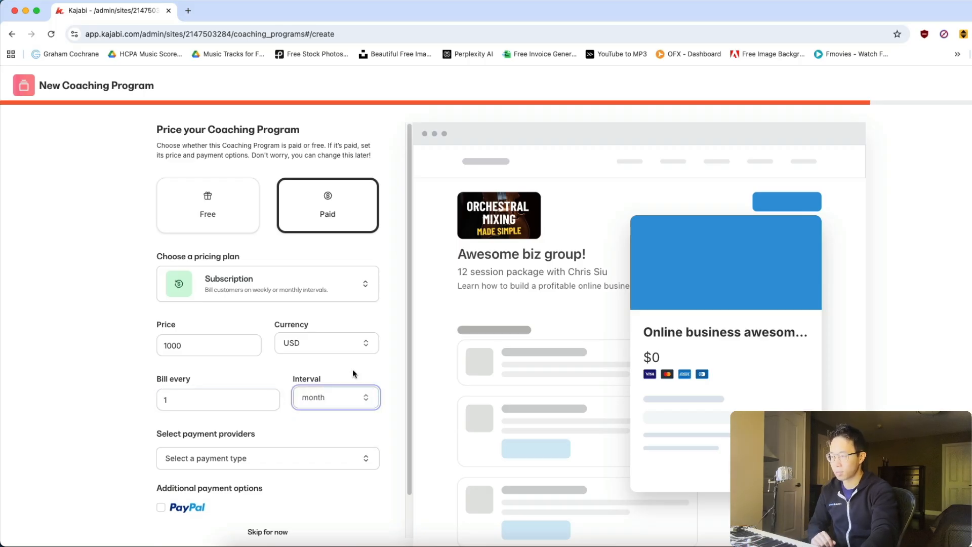
pyautogui.scroll(-2, 387, 371)
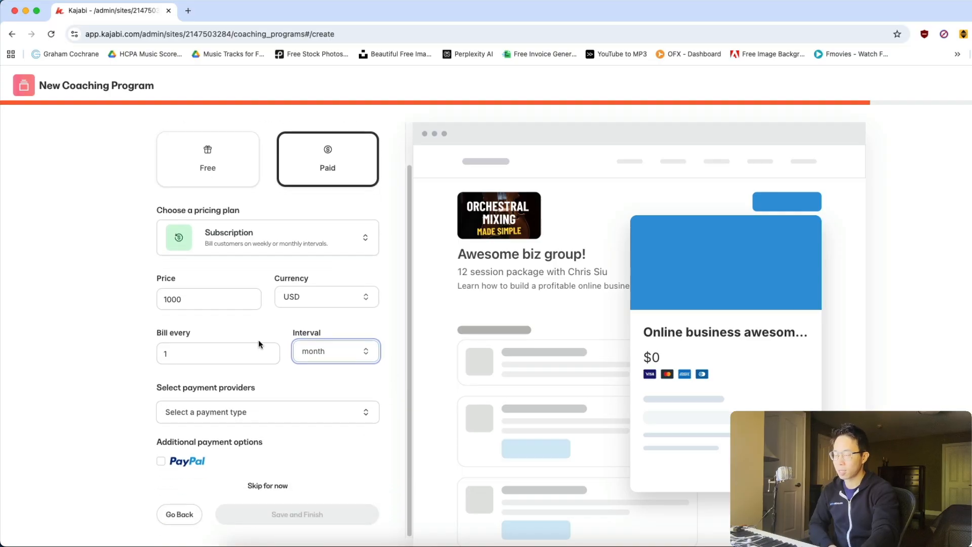
pyautogui.click(141, 303)
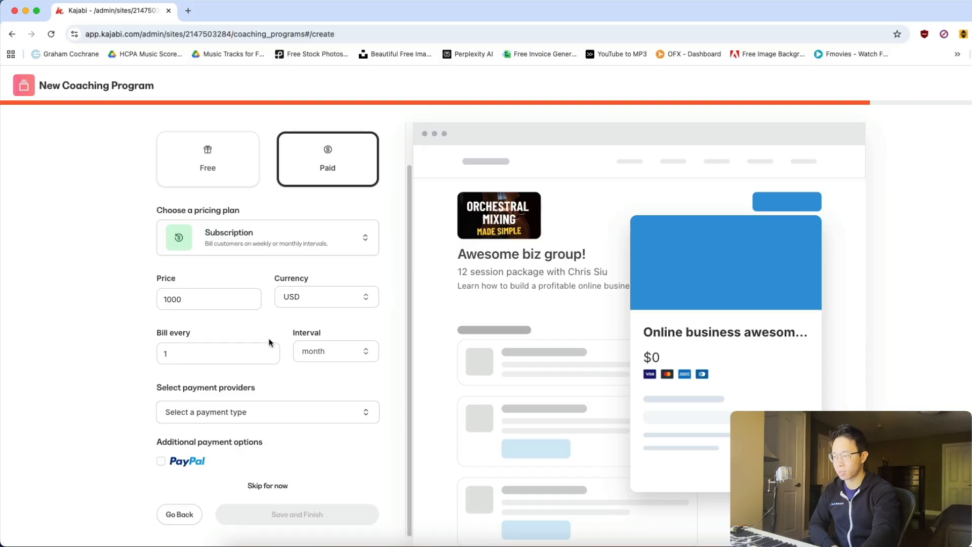
# Select Kajabi Payments as the payment provider, leave the additional payment options off, and save and finish the program.
pyautogui.click(231, 411)
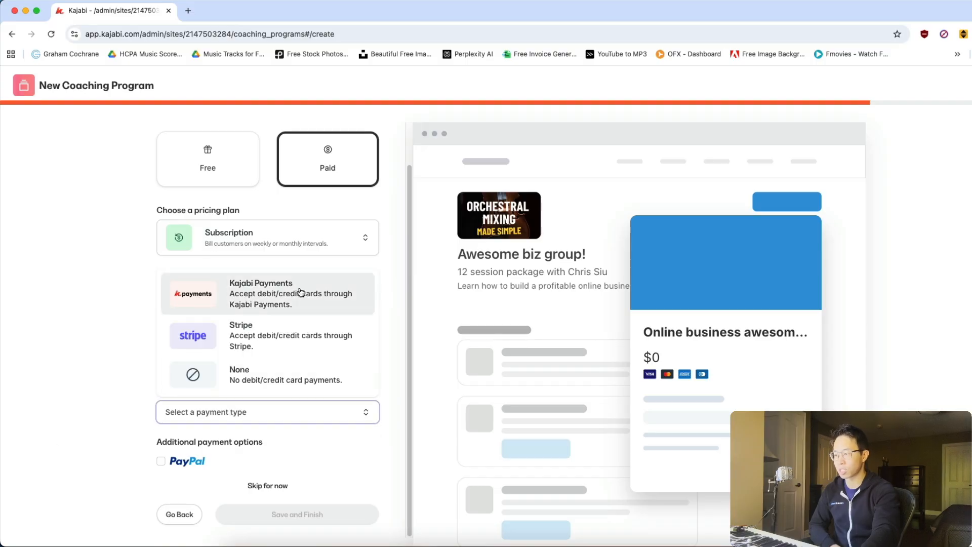
pyautogui.click(278, 303)
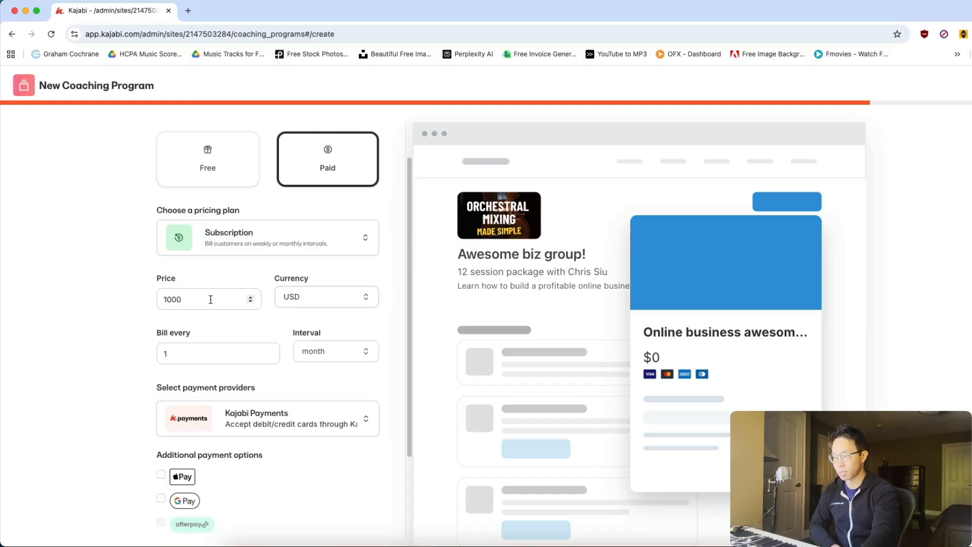
pyautogui.scroll(-3, 196, 450)
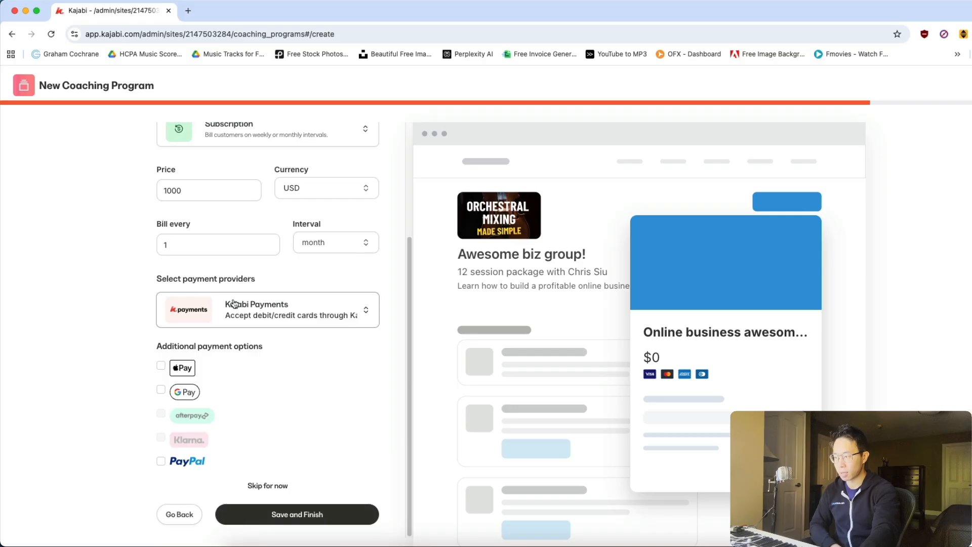
pyautogui.click(161, 366)
pyautogui.click(161, 365)
pyautogui.click(161, 389)
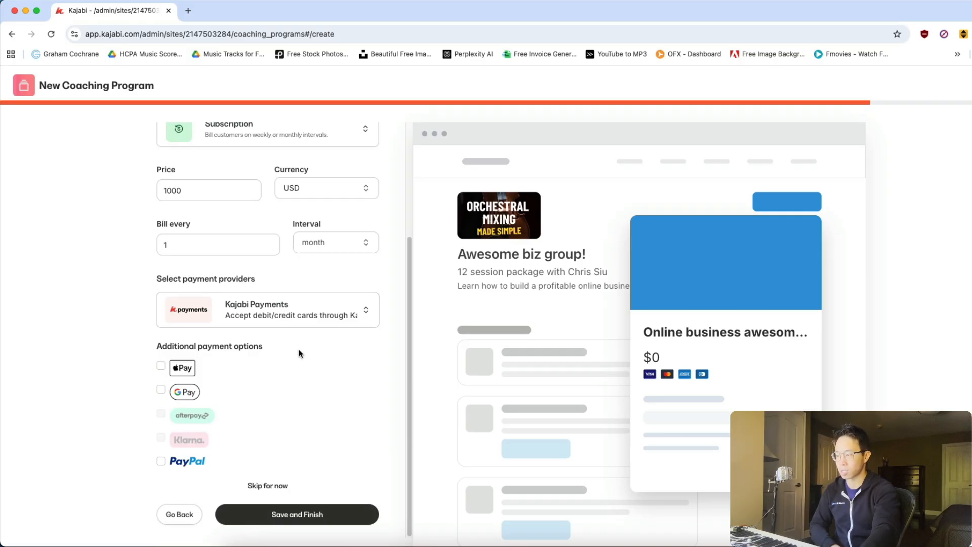
pyautogui.click(327, 516)
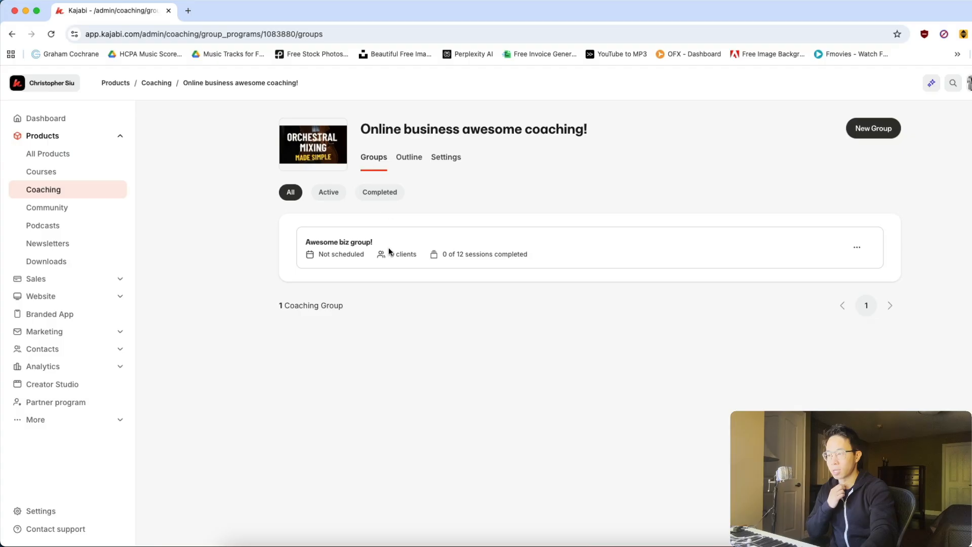
# Open the "Awesome biz group!" coaching group and look through its session list and the Session 1 details.
pyautogui.click(363, 245)
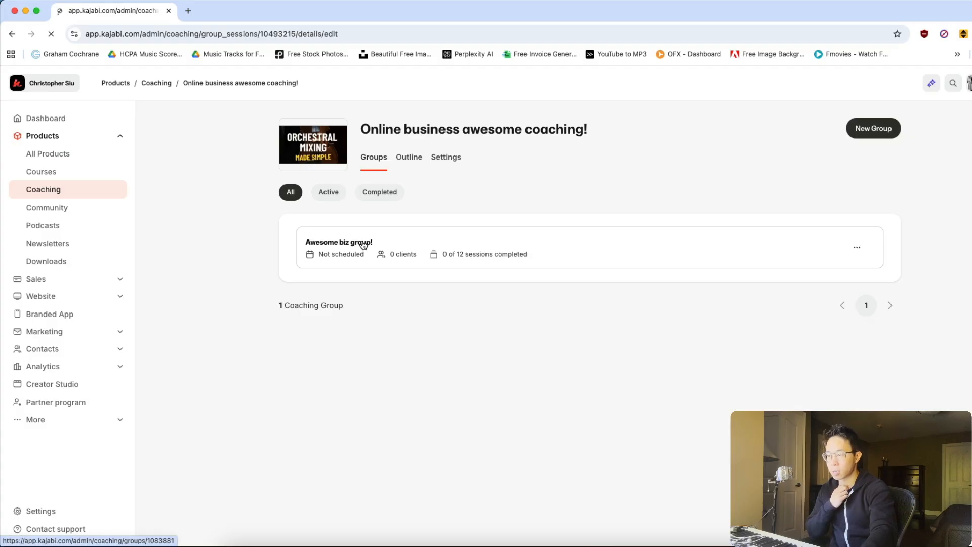
pyautogui.scroll(-6, 455, 271)
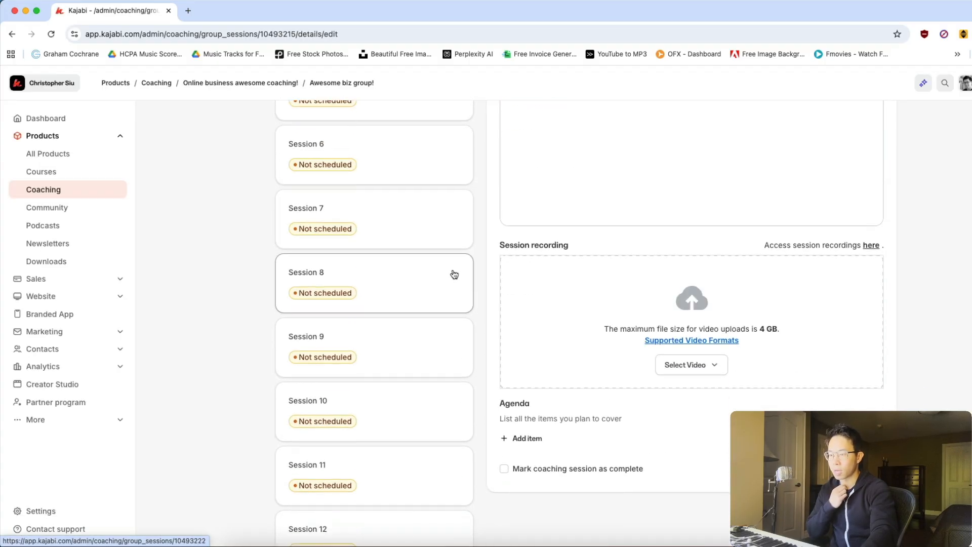
pyautogui.scroll(-3, 455, 273)
pyautogui.scroll(10, 448, 297)
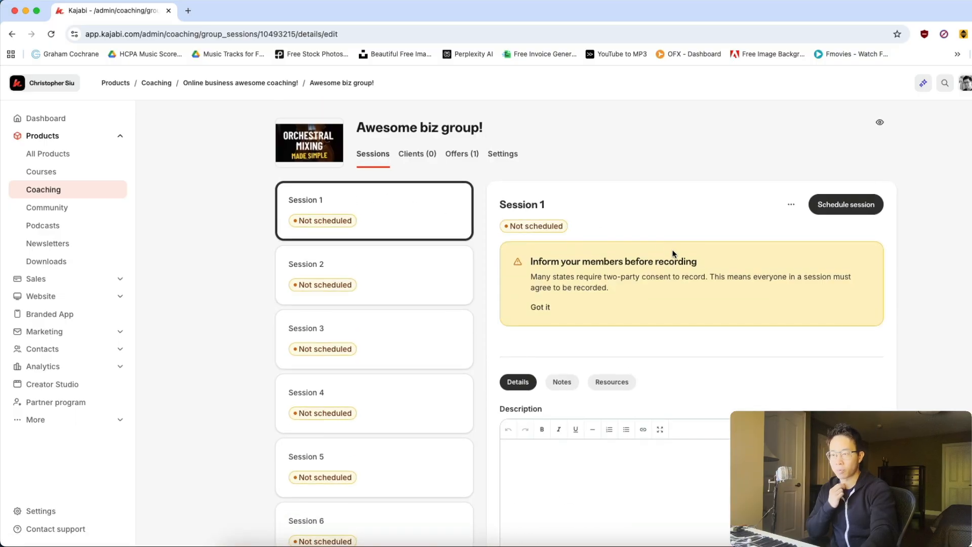
pyautogui.scroll(-3, 587, 464)
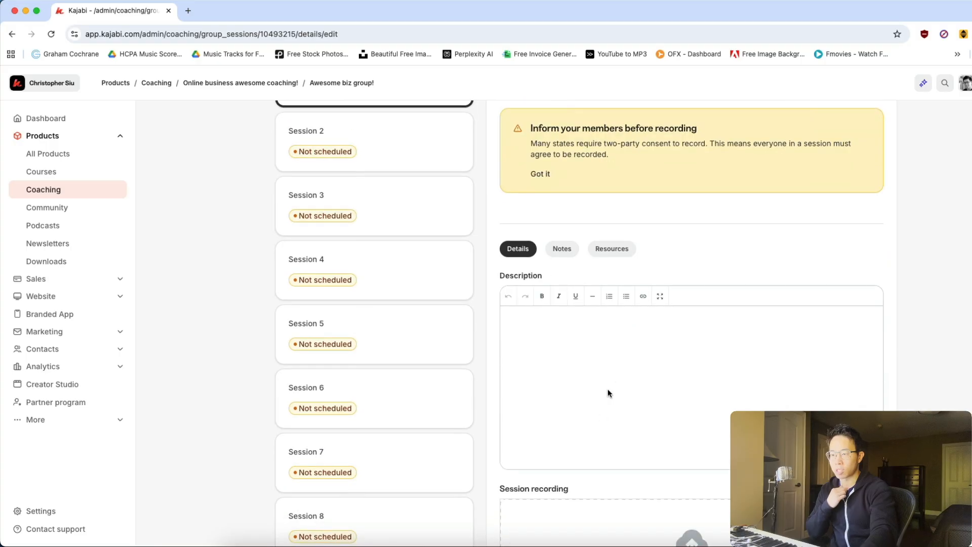
pyautogui.scroll(-1, 609, 372)
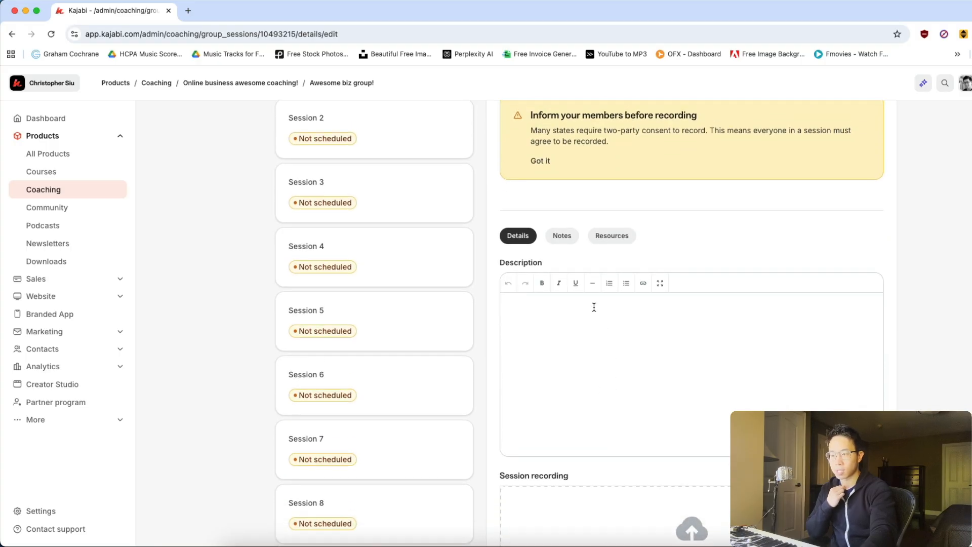
# Enter the Session 1 description "Session 1 is all about getting to know one another and sharing each other's goals!".
pyautogui.write('Session 1')
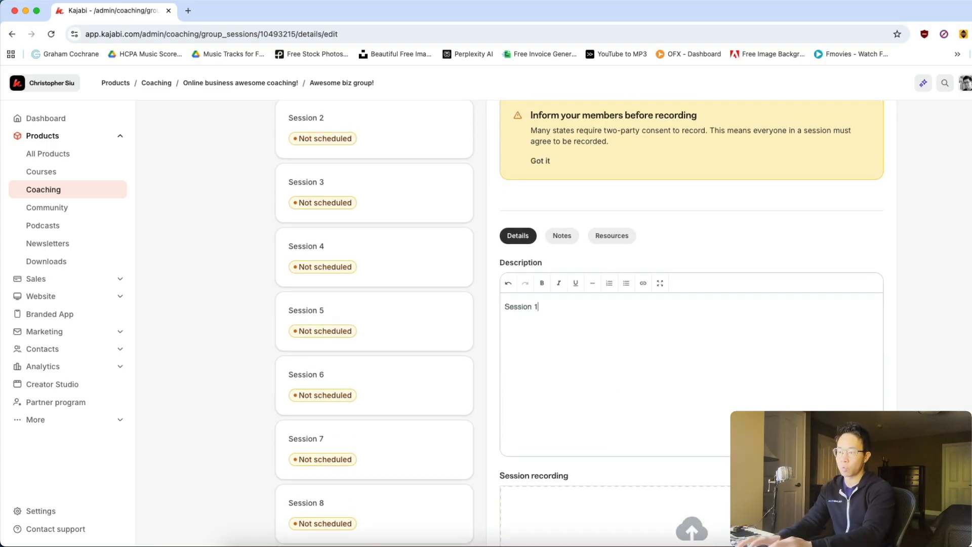
pyautogui.write(' is all abou')
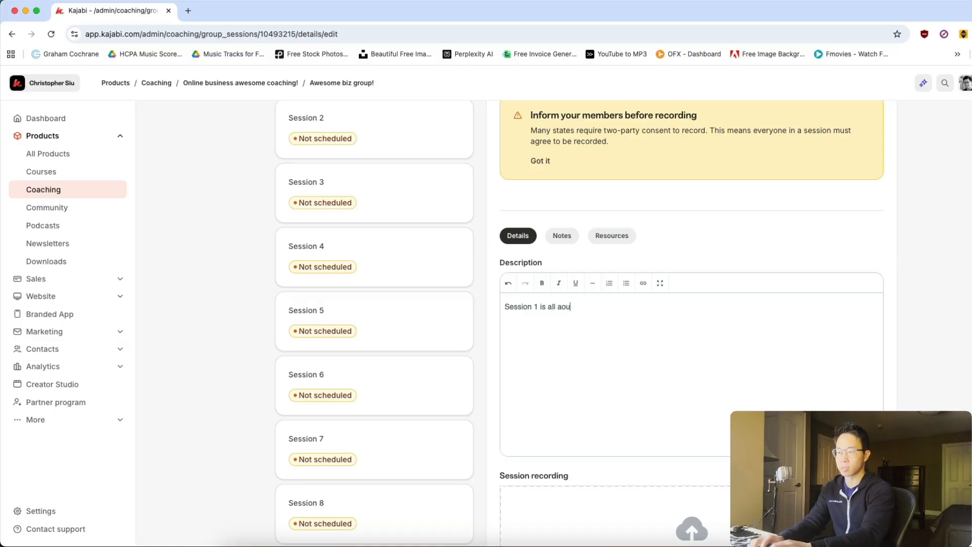
pyautogui.write('t getting to know on')
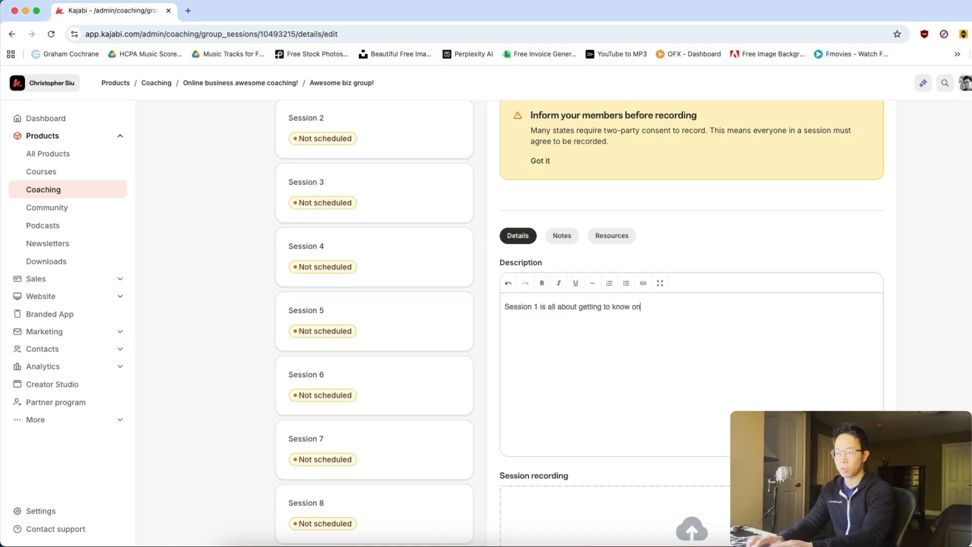
pyautogui.write('e another and sharing ')
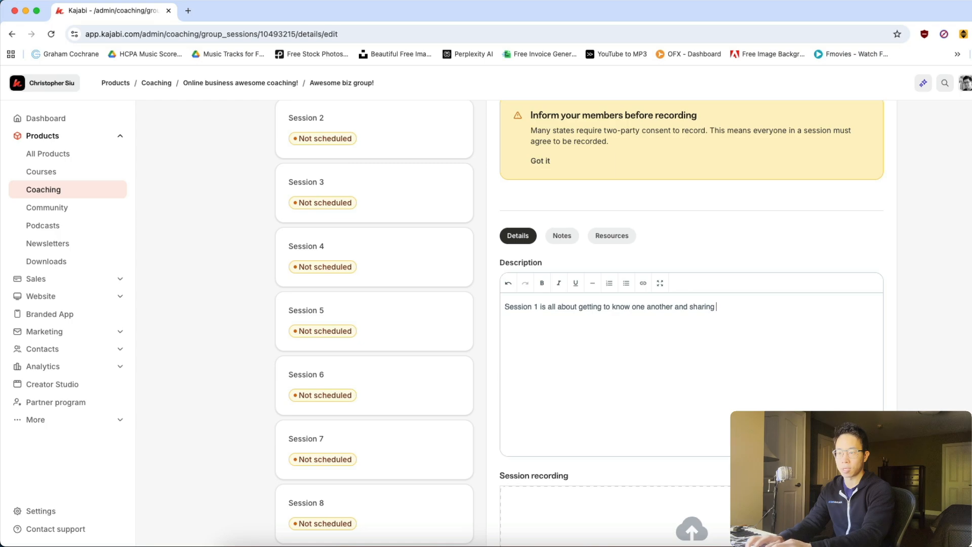
pyautogui.write("each other's goals!")
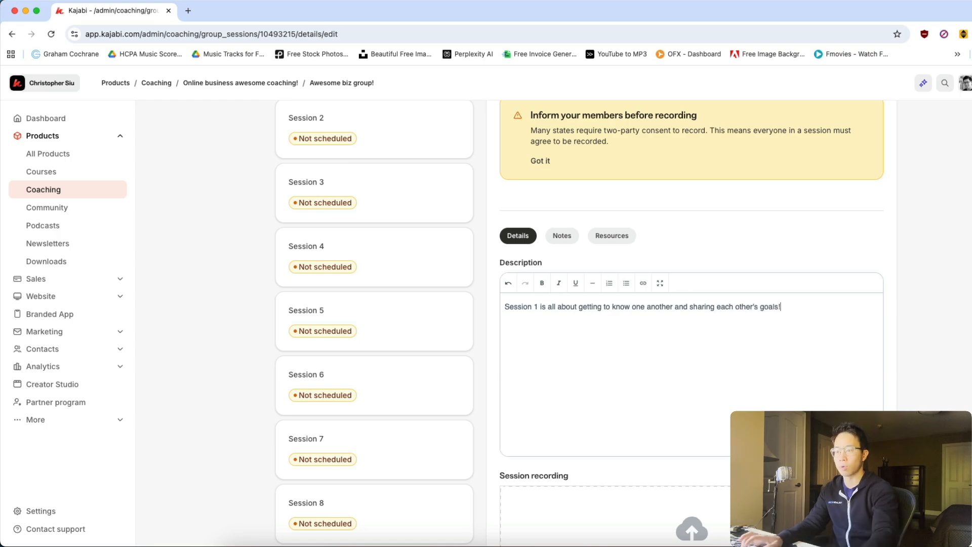
# Review Session 1's notes, resources, recording and agenda sections, and try switching its completion mark on and back off.
pyautogui.scroll(2, 651, 305)
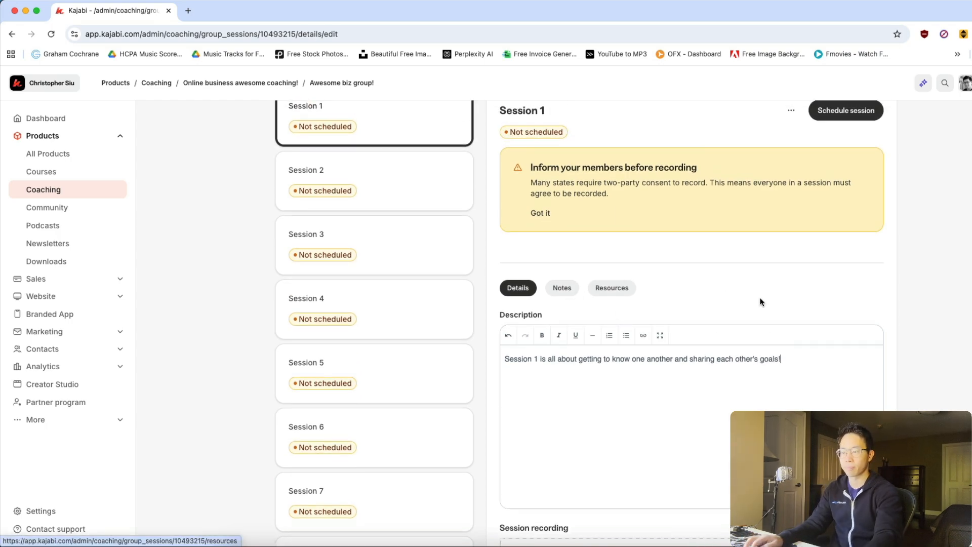
pyautogui.scroll(1, 658, 308)
pyautogui.click(566, 314)
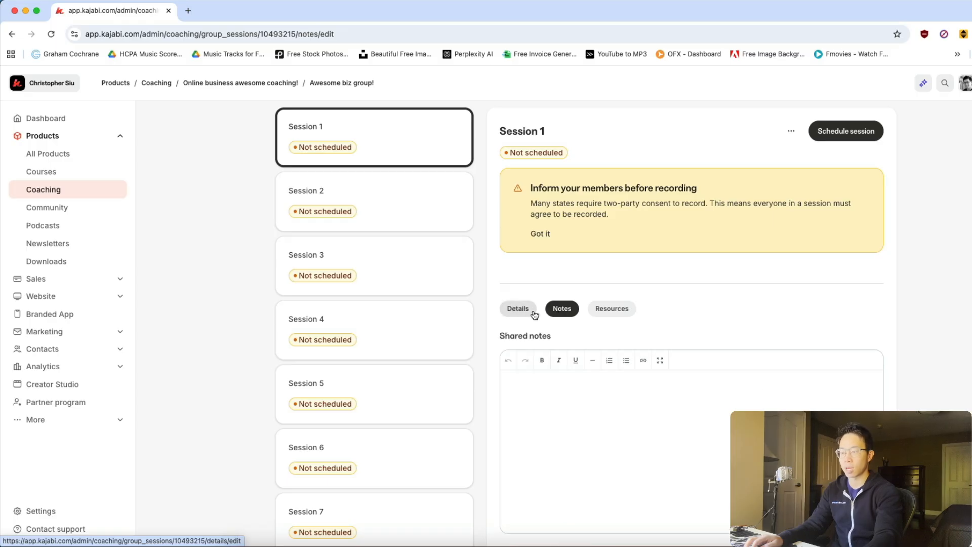
pyautogui.click(621, 316)
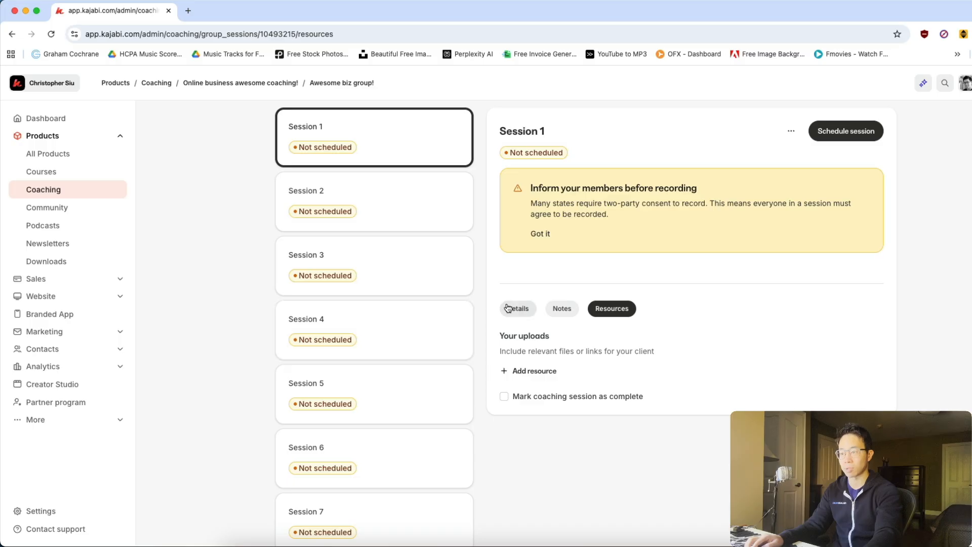
pyautogui.click(531, 309)
pyautogui.scroll(-7, 587, 321)
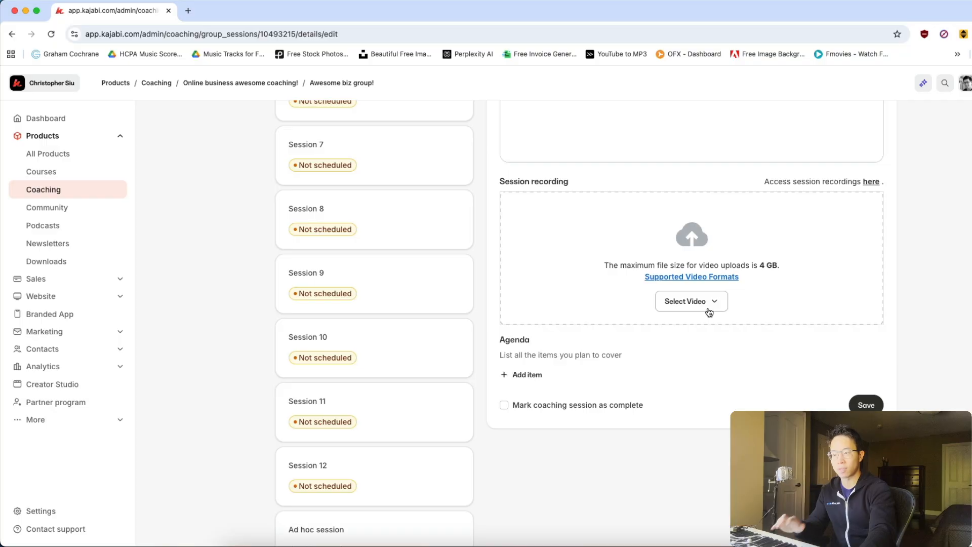
pyautogui.click(545, 409)
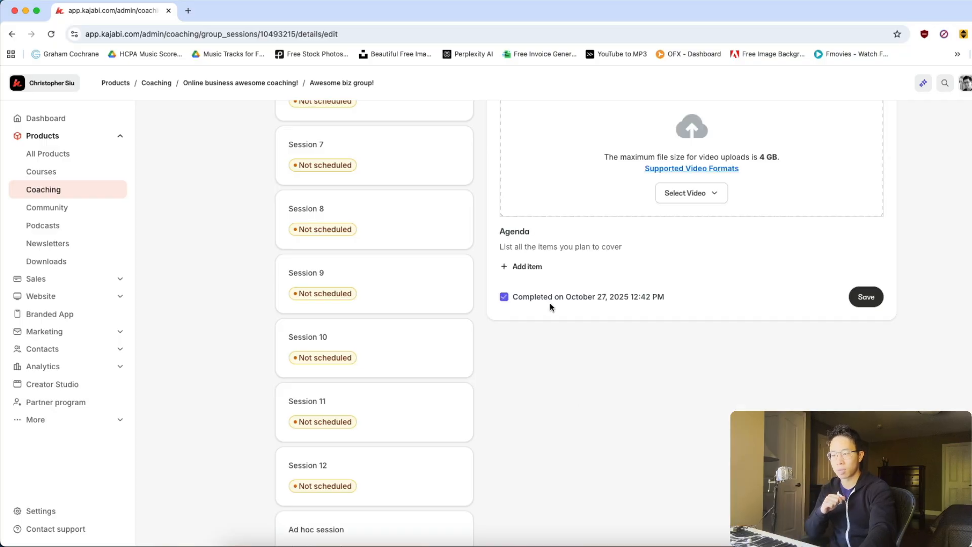
pyautogui.click(557, 300)
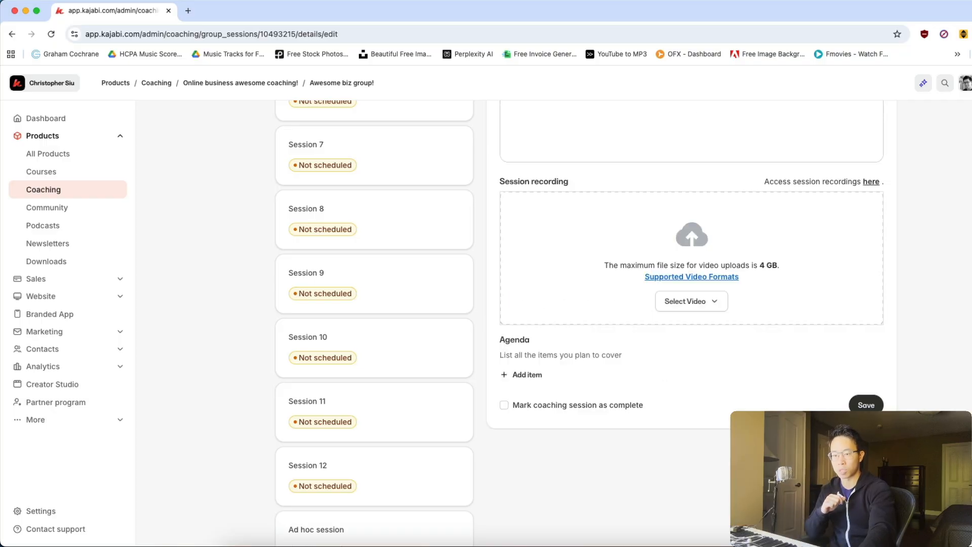
# Check the client list and the offers of the "Awesome biz group!" coaching group.
pyautogui.scroll(10, 417, 156)
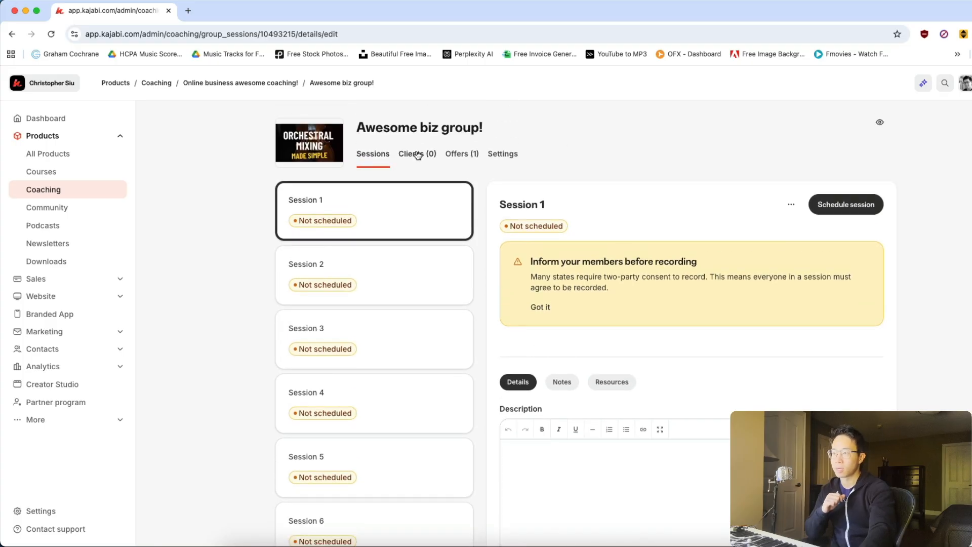
pyautogui.click(417, 155)
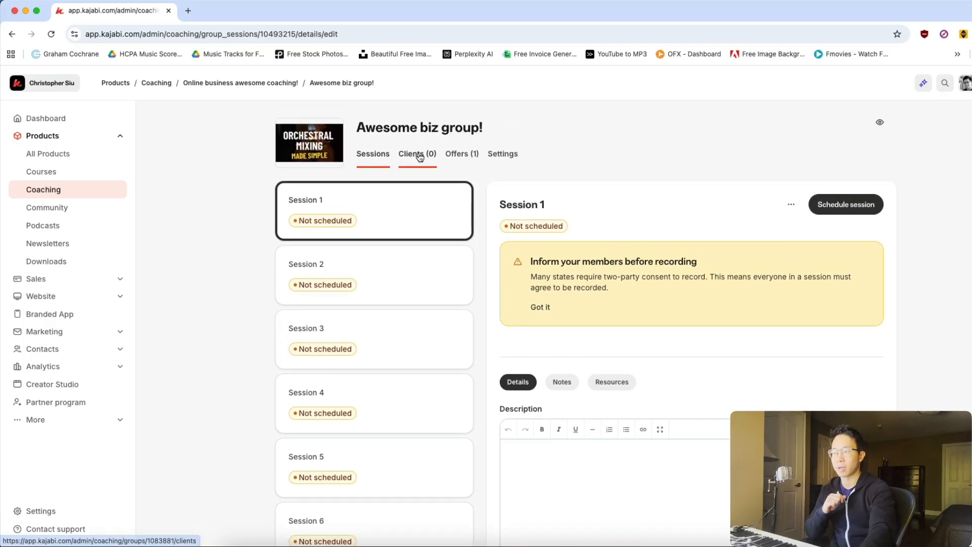
pyautogui.click(470, 155)
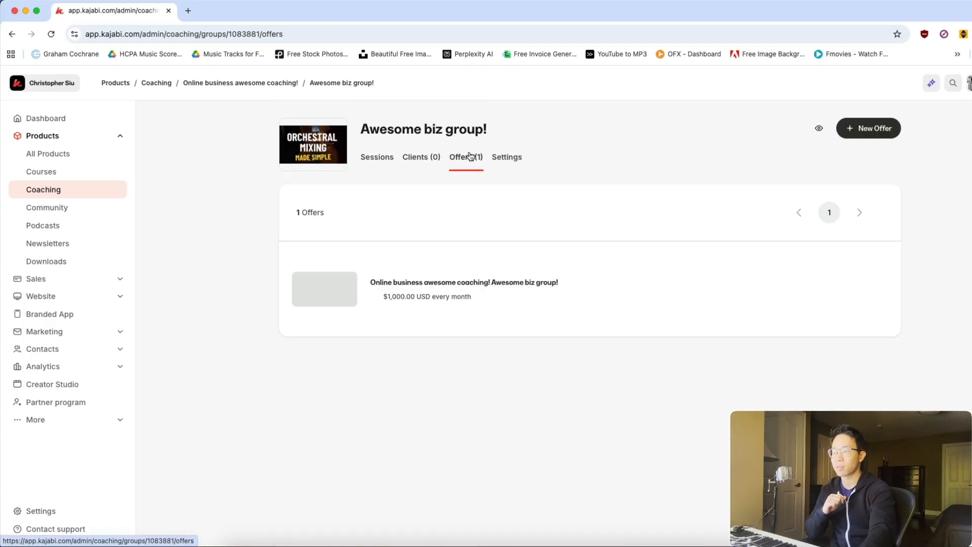
# Review the group's settings: program details, thumbnail, coaching template, scheduling preferences, reminders, availability and notifications.
pyautogui.click(515, 165)
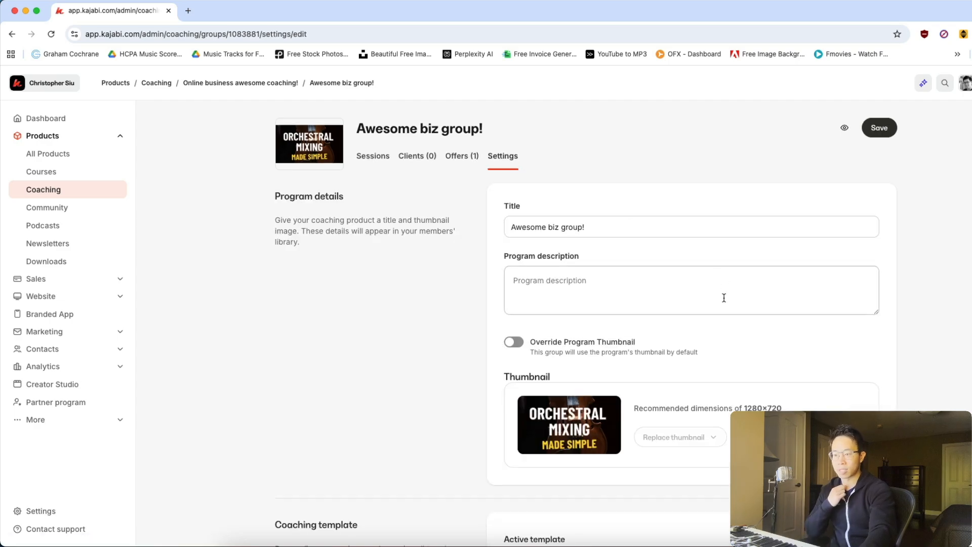
pyautogui.scroll(-15, 725, 297)
pyautogui.scroll(-3, 727, 307)
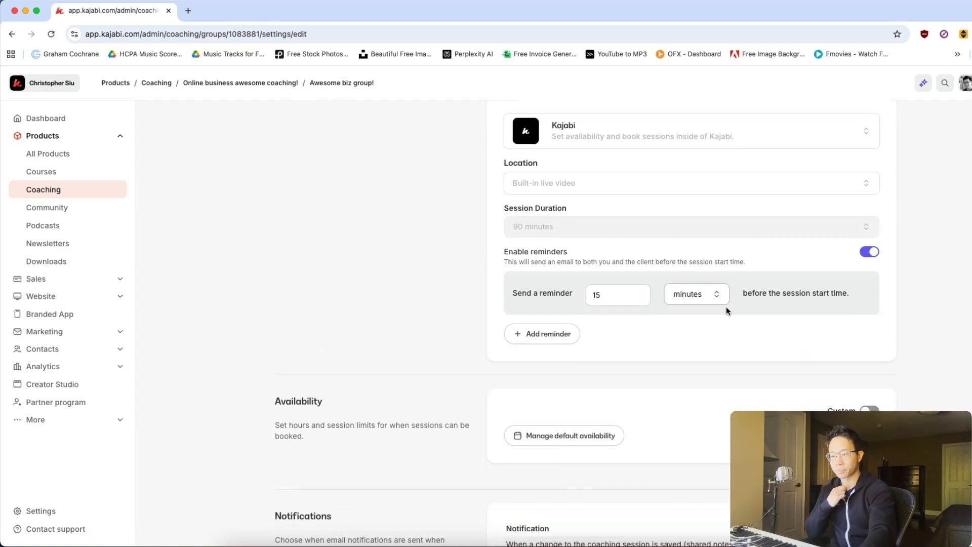
pyautogui.scroll(15, 729, 307)
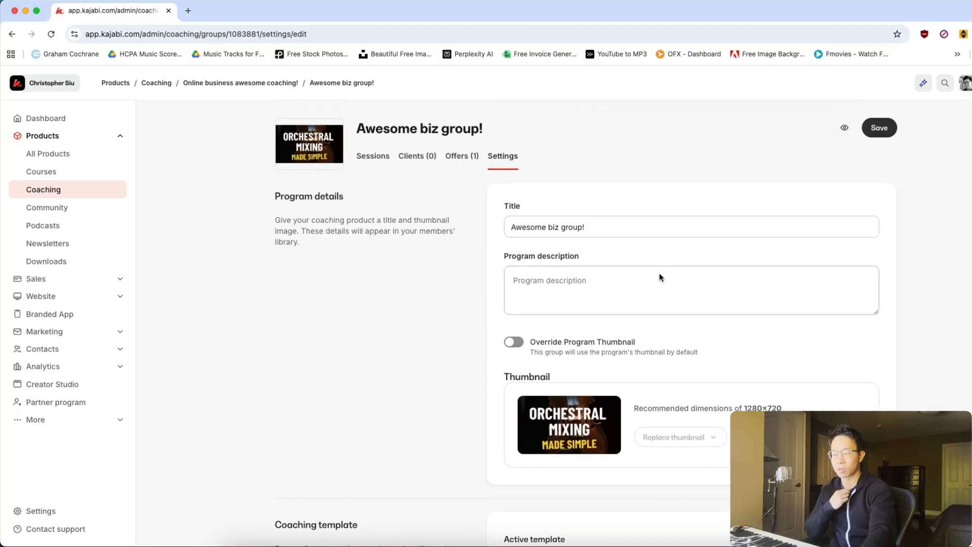
pyautogui.scroll(-6, 817, 280)
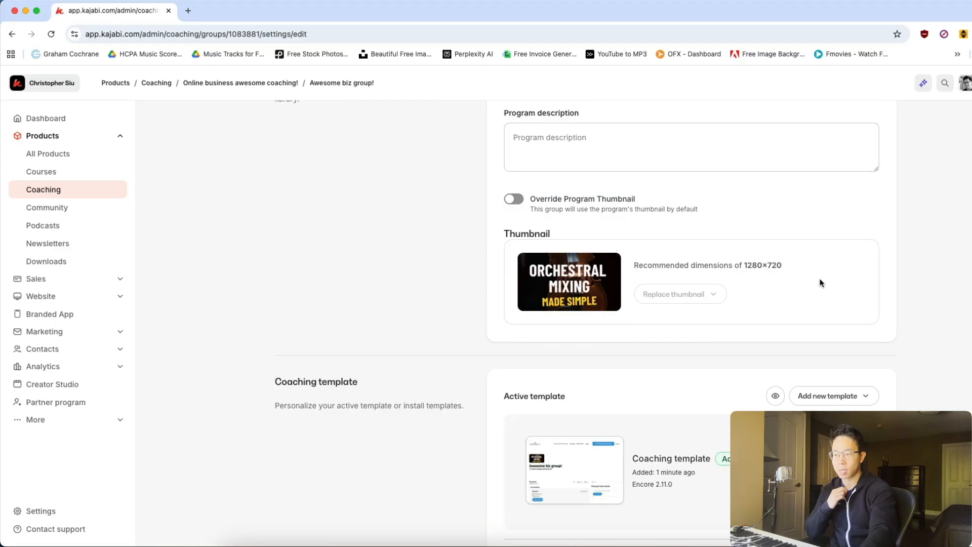
pyautogui.scroll(-4, 815, 277)
pyautogui.scroll(-3, 740, 215)
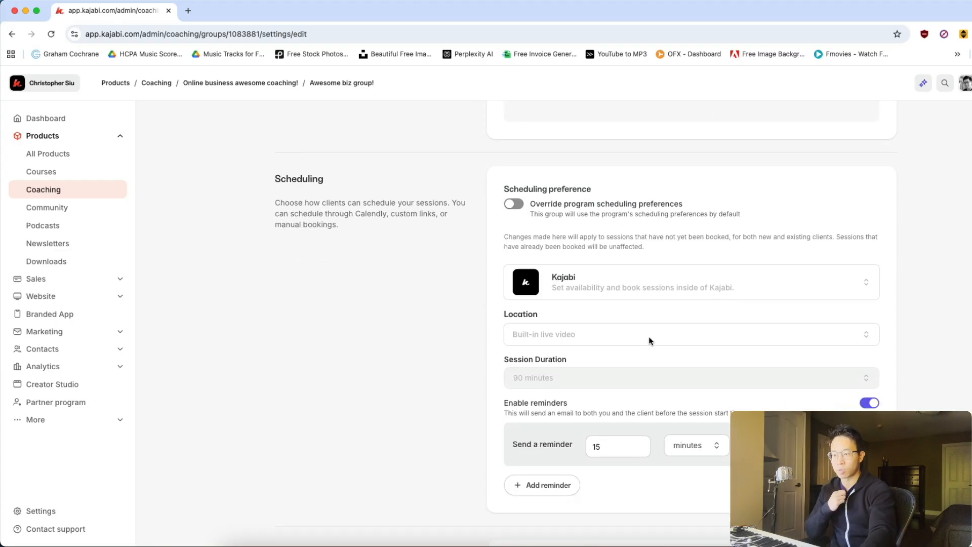
pyautogui.scroll(-1, 755, 292)
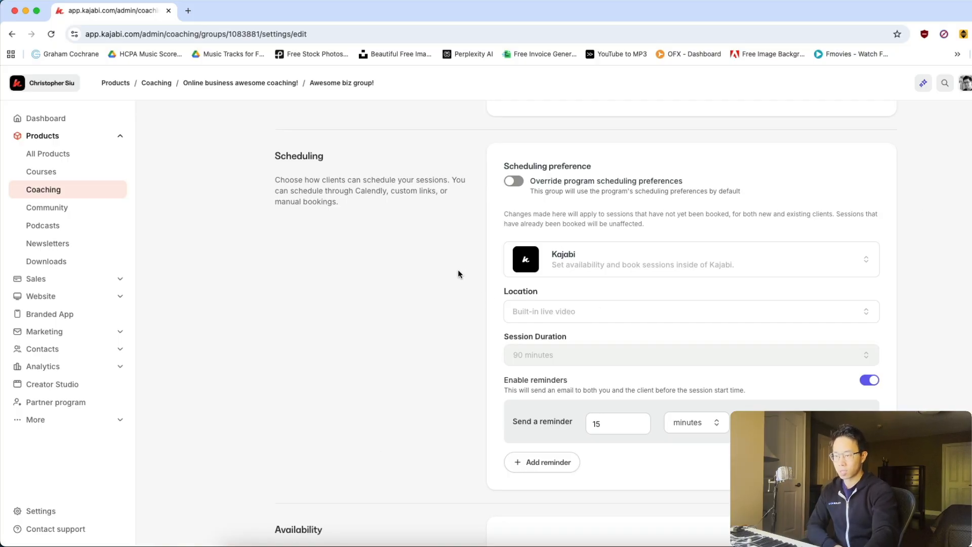
pyautogui.scroll(-5, 458, 272)
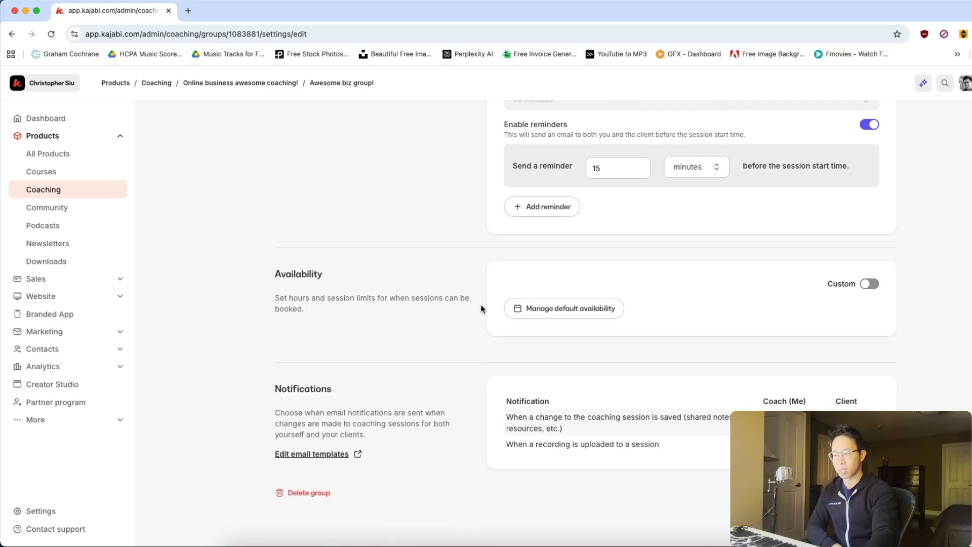
pyautogui.scroll(5, 387, 355)
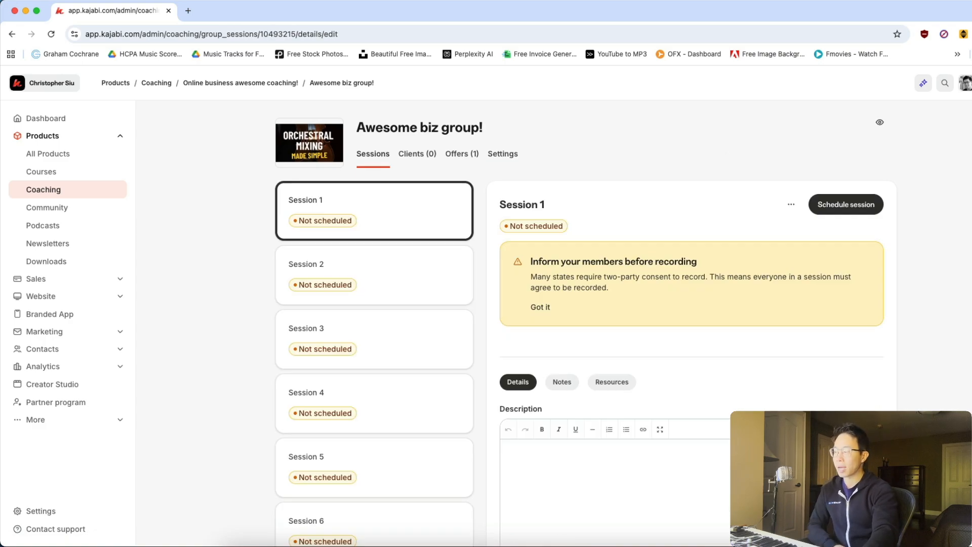
# Open the site's sales offers and search the published ones for "coaching".
pyautogui.click(84, 280)
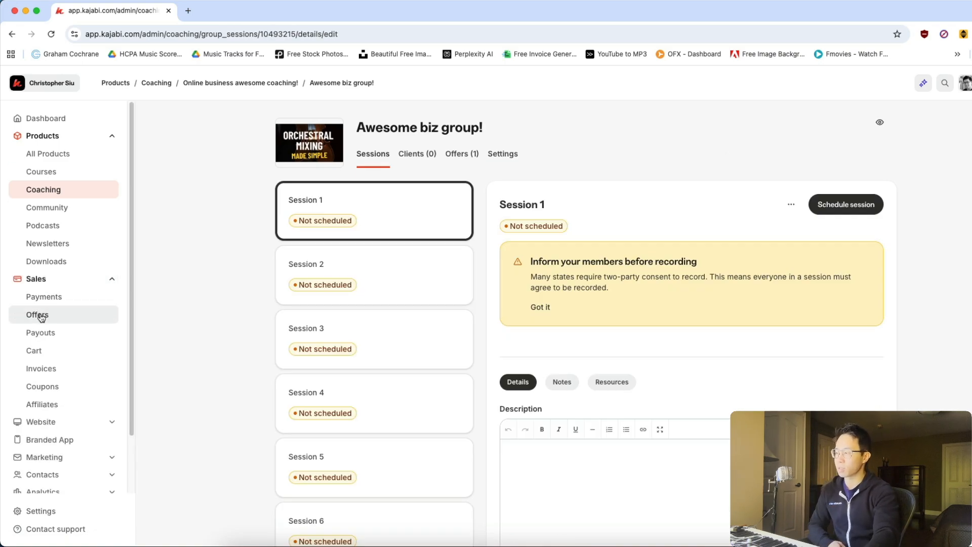
pyautogui.click(36, 315)
pyautogui.click(552, 201)
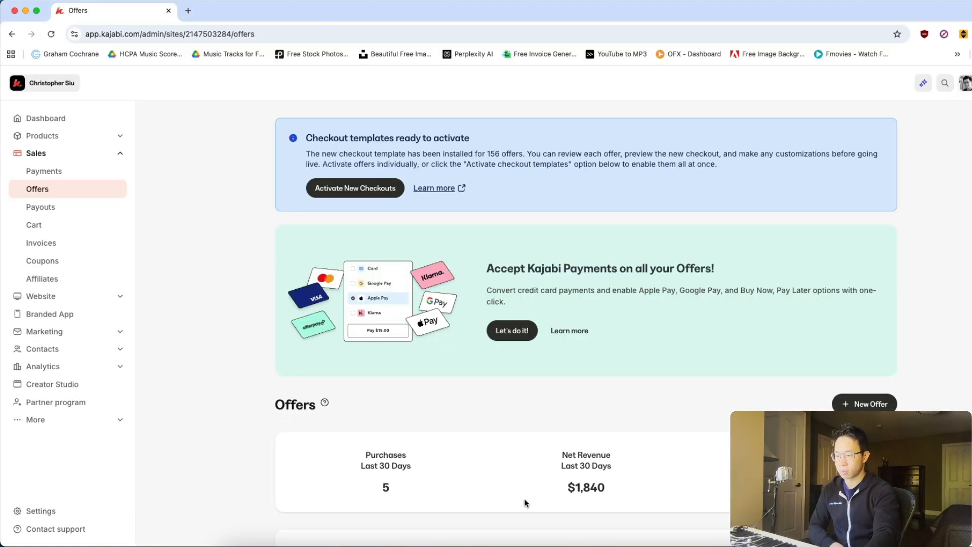
pyautogui.scroll(-4, 402, 360)
pyautogui.click(403, 410)
pyautogui.scroll(-5, 404, 394)
pyautogui.write('coaching')
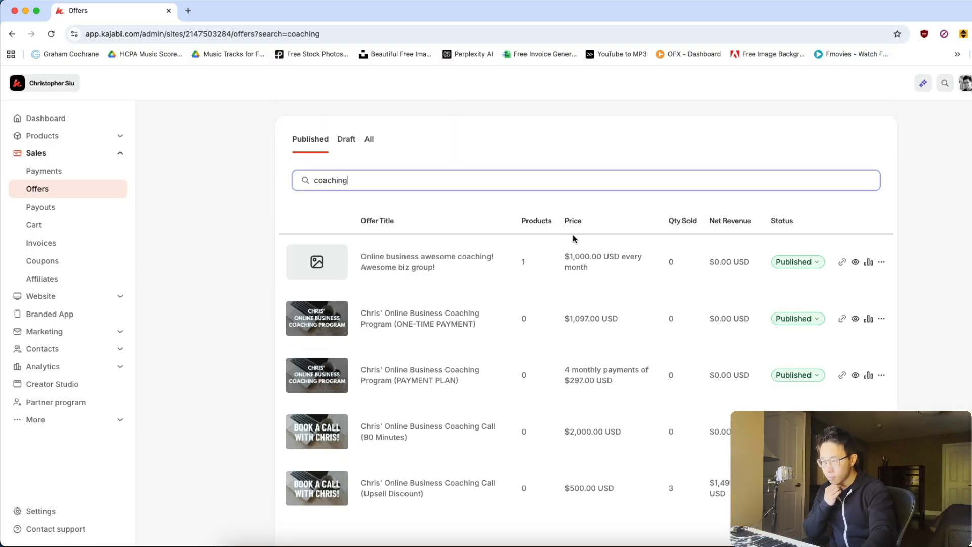
# Open the coach's public website in a new browser tab and go to its Inner Circle coaching page.
pyautogui.click(186, 13)
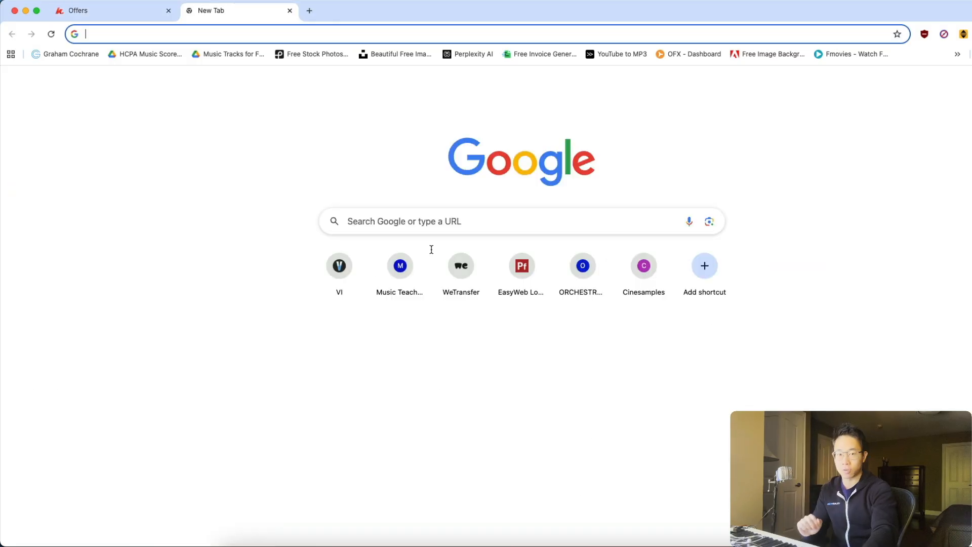
pyautogui.write('chris')
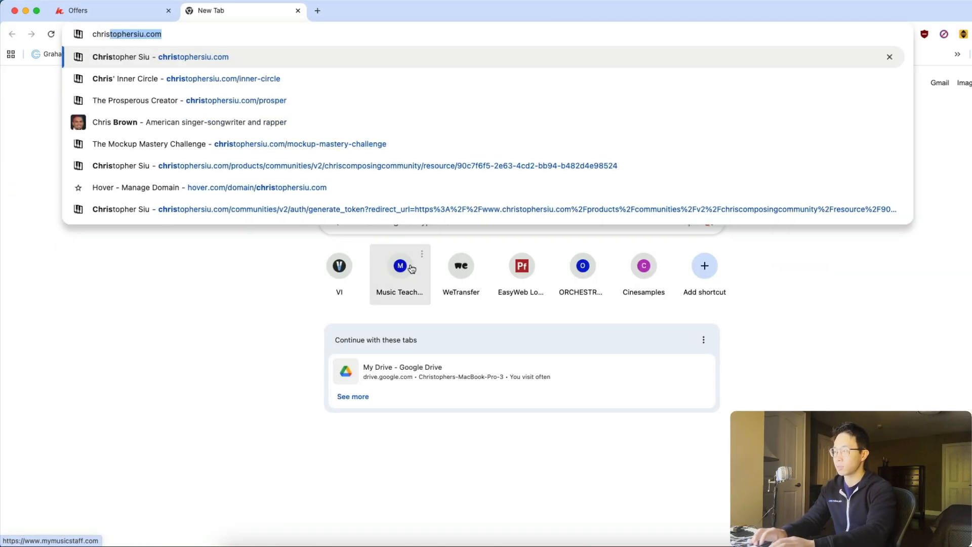
pyautogui.press('Return')
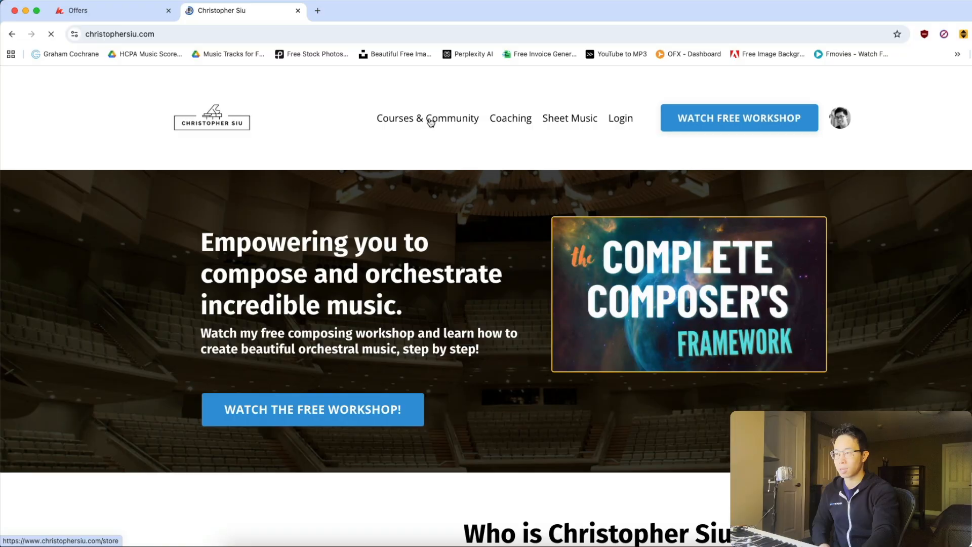
pyautogui.click(430, 120)
# Read through the Inner Circle sales page, covering its video, member benefits, investment, testimonials, requirements and application section.
pyautogui.scroll(-10, 591, 214)
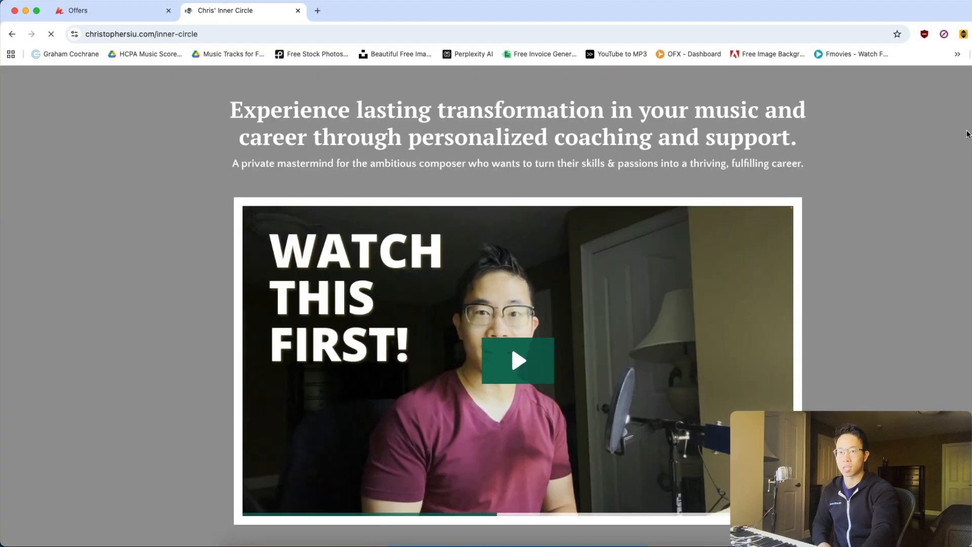
pyautogui.scroll(-3, 478, 401)
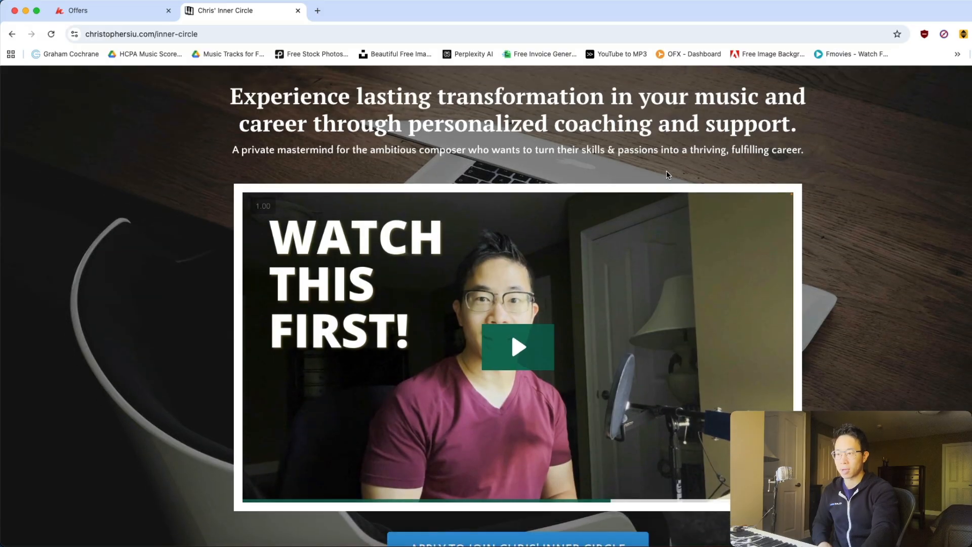
pyautogui.scroll(-5, 772, 224)
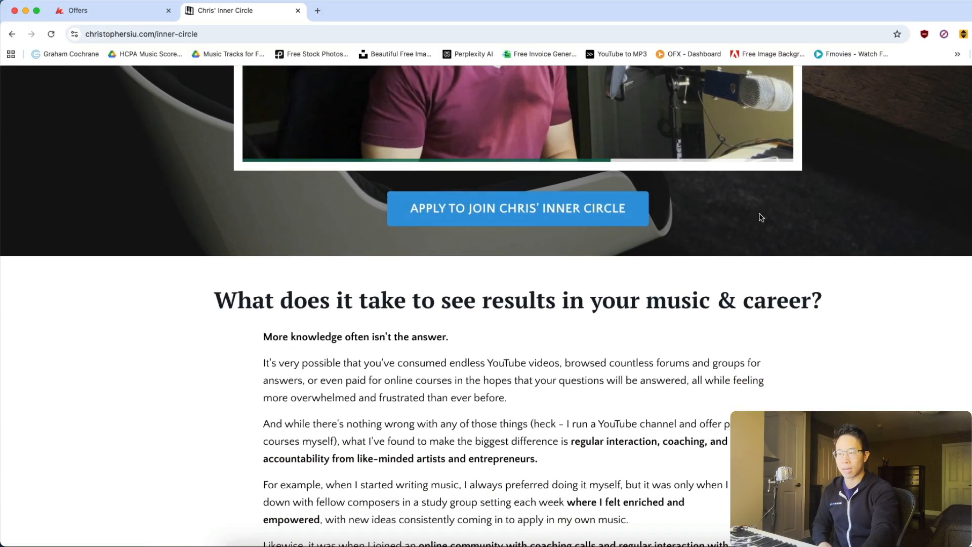
pyautogui.scroll(-5, 631, 212)
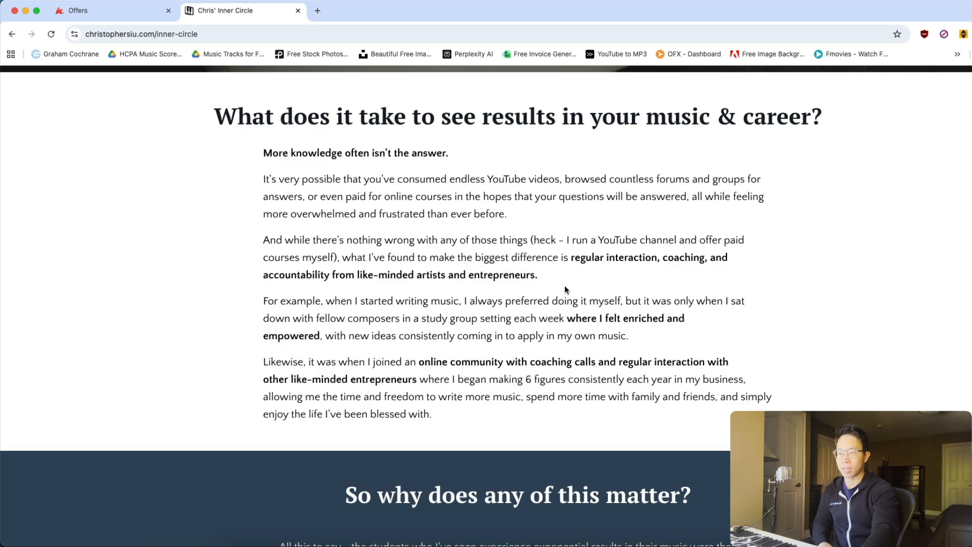
pyautogui.scroll(-8, 564, 285)
pyautogui.scroll(-7, 612, 262)
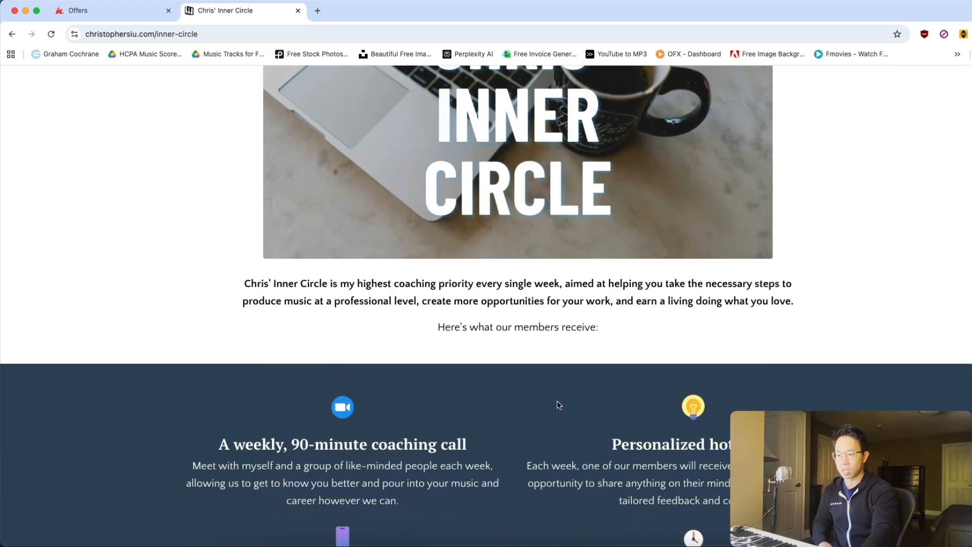
pyautogui.scroll(-8, 557, 399)
pyautogui.scroll(-4, 357, 219)
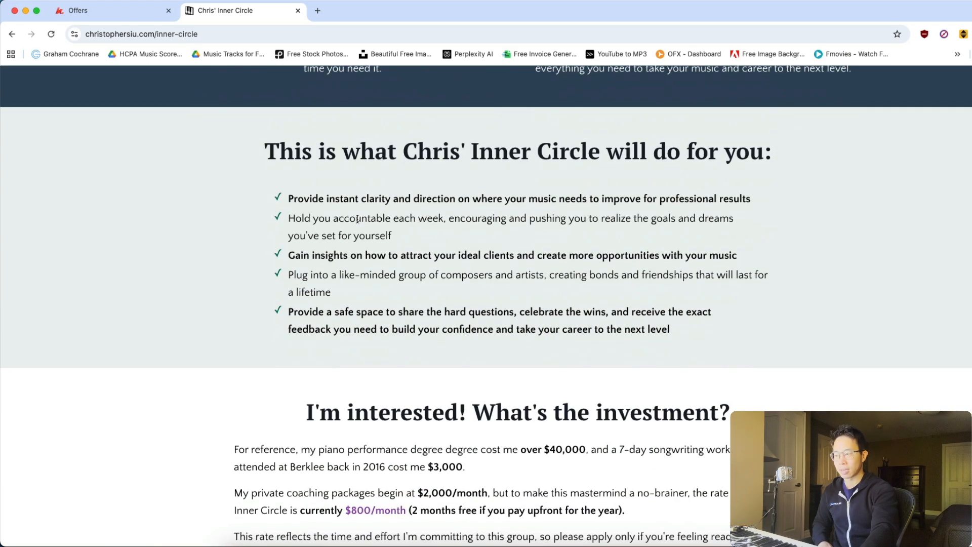
pyautogui.scroll(-7, 475, 275)
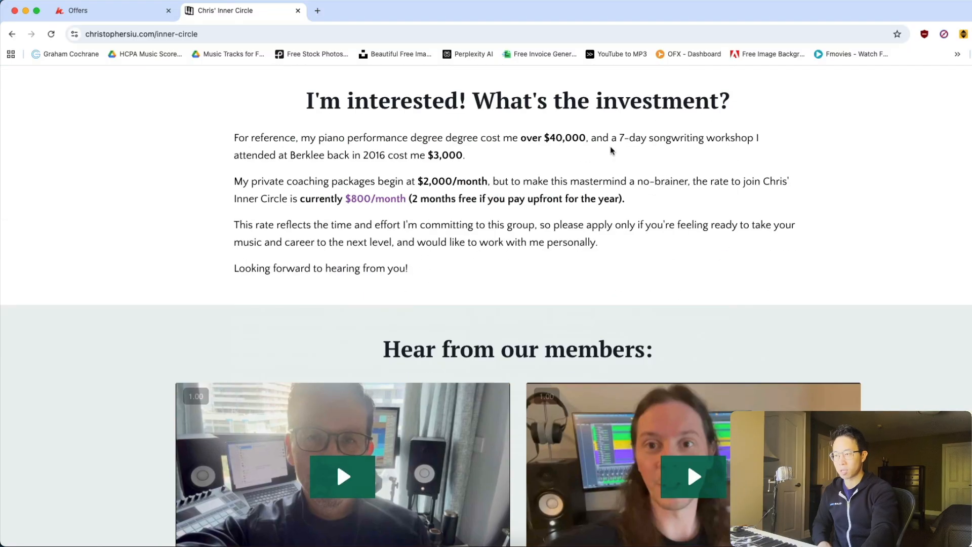
pyautogui.scroll(-20, 703, 341)
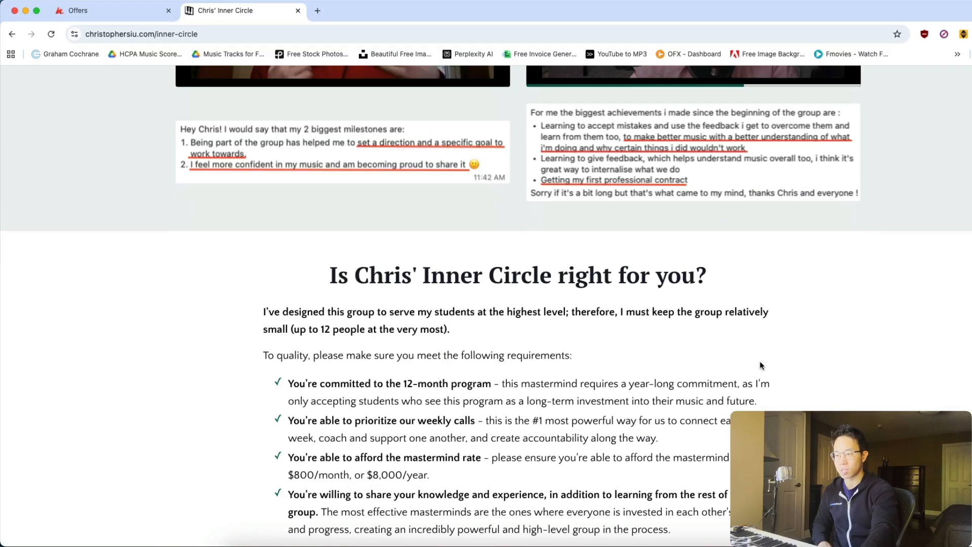
pyautogui.scroll(-5, 527, 239)
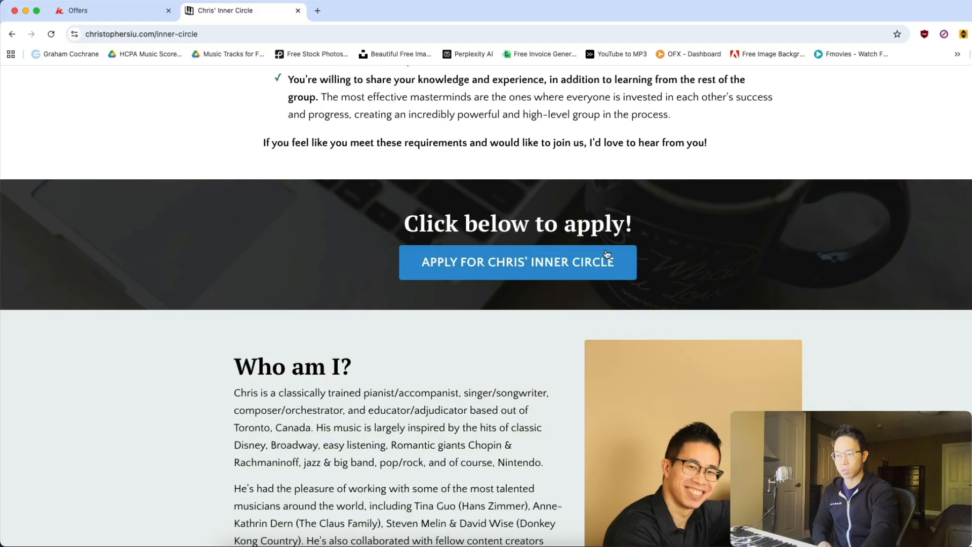
pyautogui.scroll(1, 511, 334)
pyautogui.scroll(-5, 517, 370)
pyautogui.scroll(4, 556, 377)
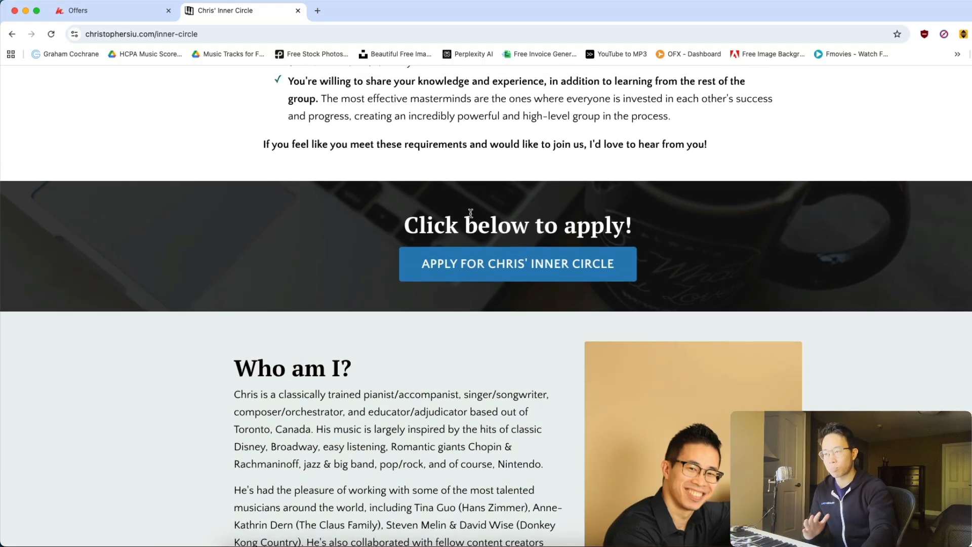
# Open the Inner Circle application form and start it to view the first question's answer box.
pyautogui.click(476, 267)
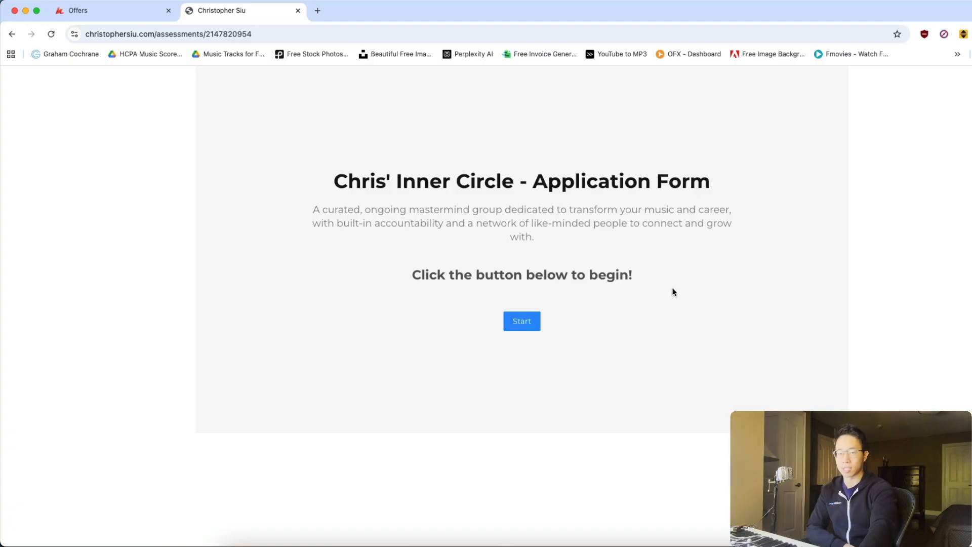
pyautogui.click(522, 320)
pyautogui.click(444, 235)
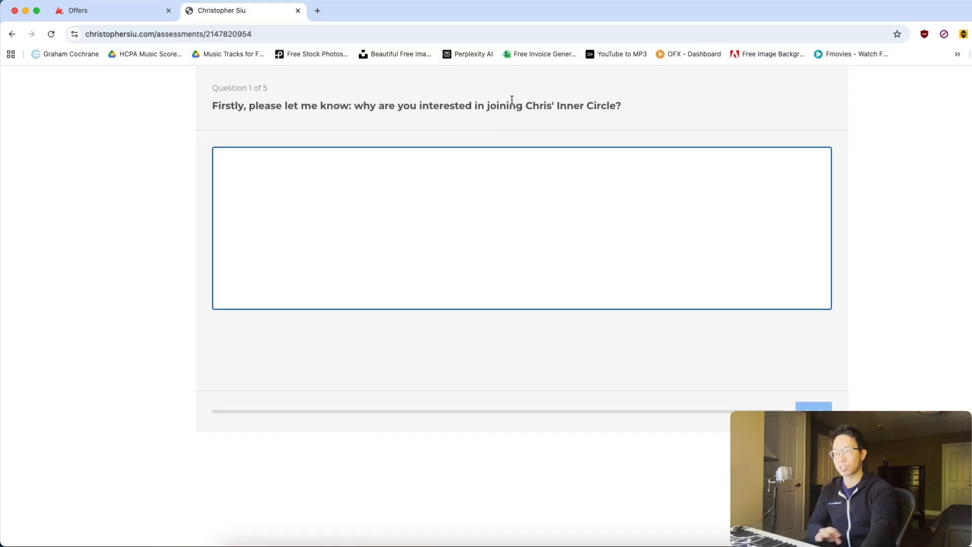
# Switch back to the Kajabi offers and open the Online Business Coaching Program (ONE-TIME PAYMENT) offer to view its details.
pyautogui.click(104, 14)
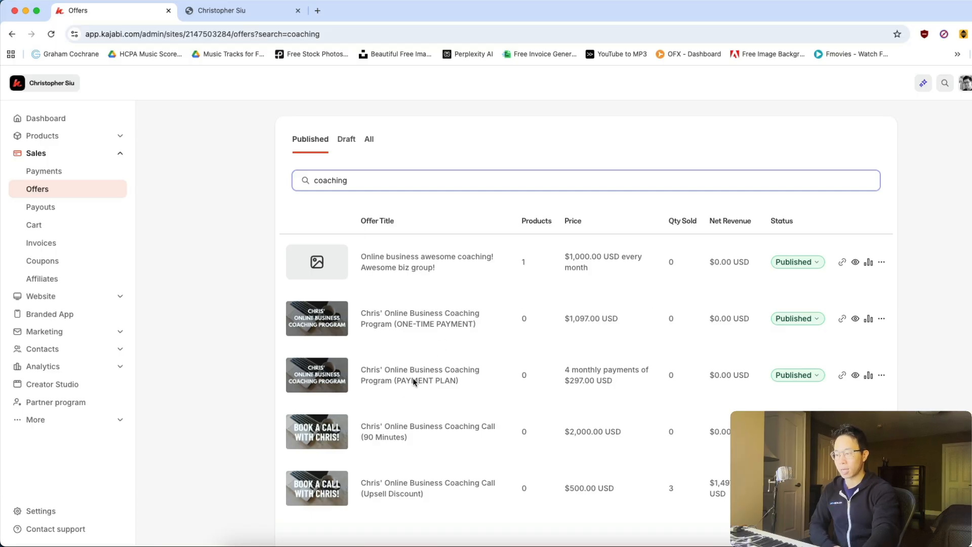
pyautogui.click(411, 319)
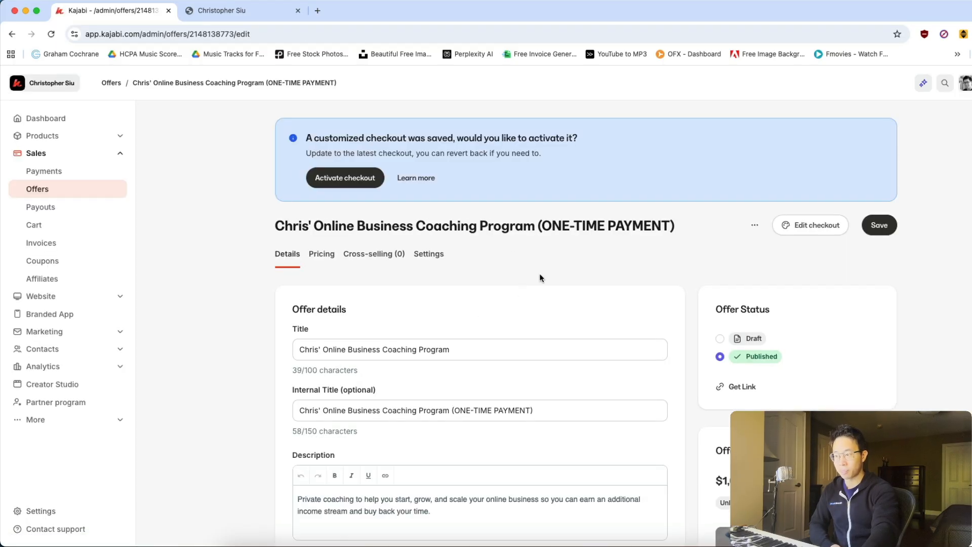
pyautogui.scroll(-1, 529, 258)
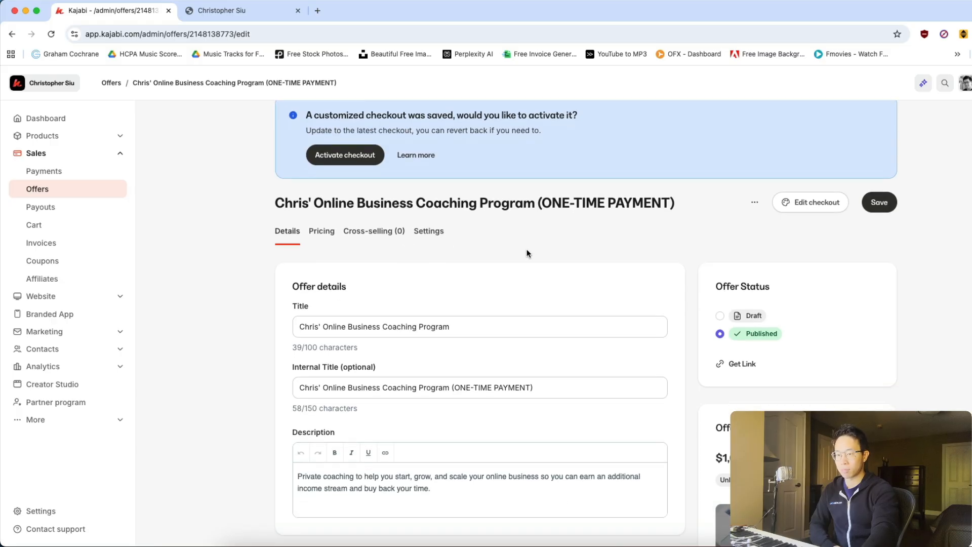
# Open the offer's checkout for editing, look over the page, and choose Card as the payment method to view its fields.
pyautogui.click(801, 201)
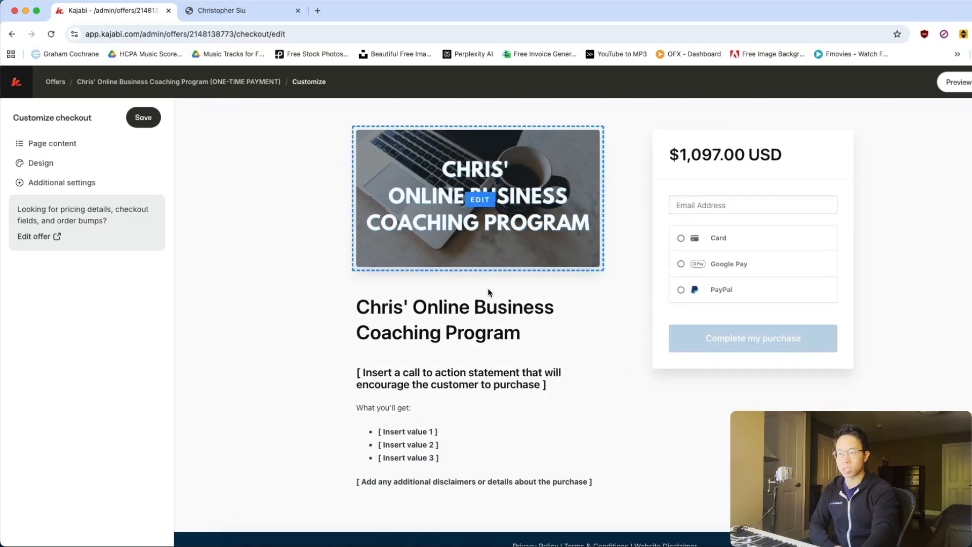
pyautogui.scroll(-3, 737, 218)
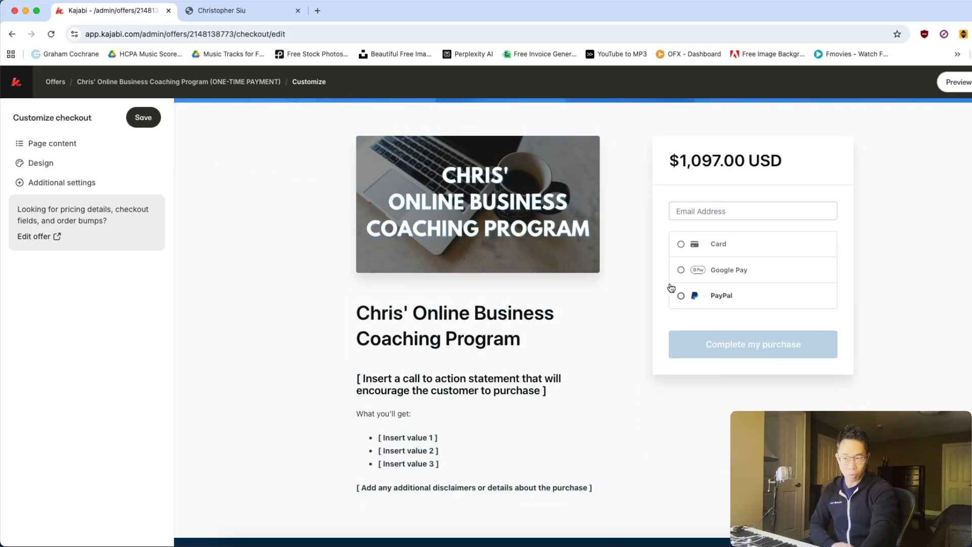
pyautogui.doubleClick(723, 243)
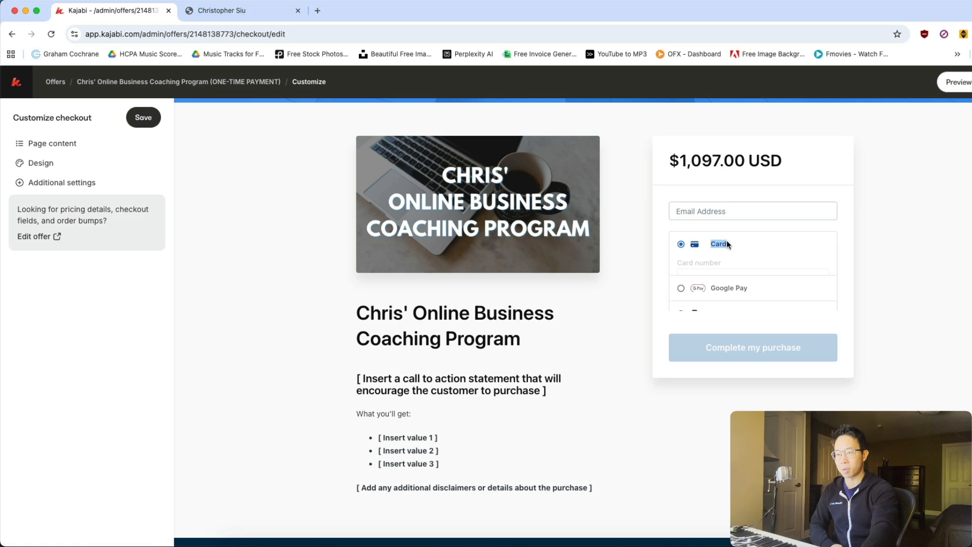
# Return to the one-time payment offer's details and open its purchase automation, the "You're in the program!" email, for editing.
pyautogui.click(7, 34)
pyautogui.scroll(-15, 461, 226)
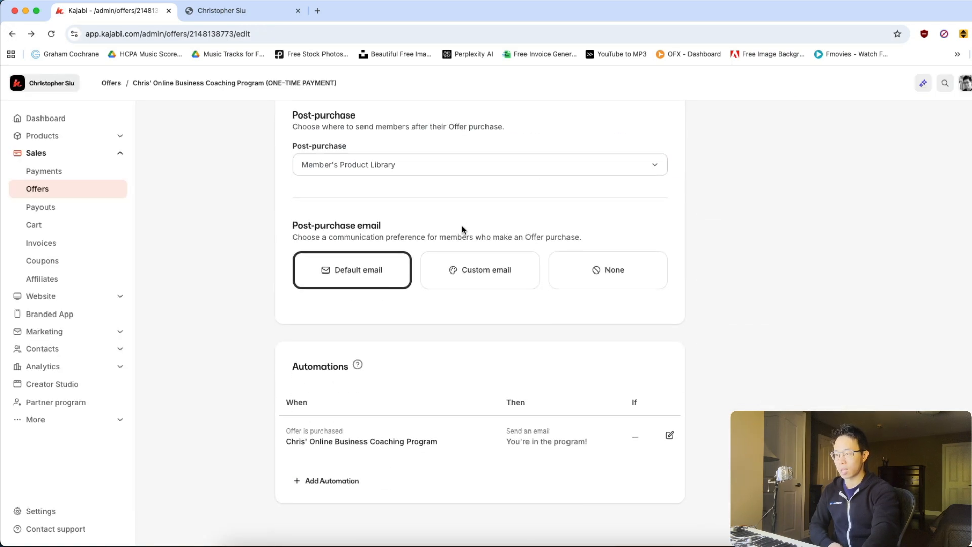
pyautogui.click(670, 434)
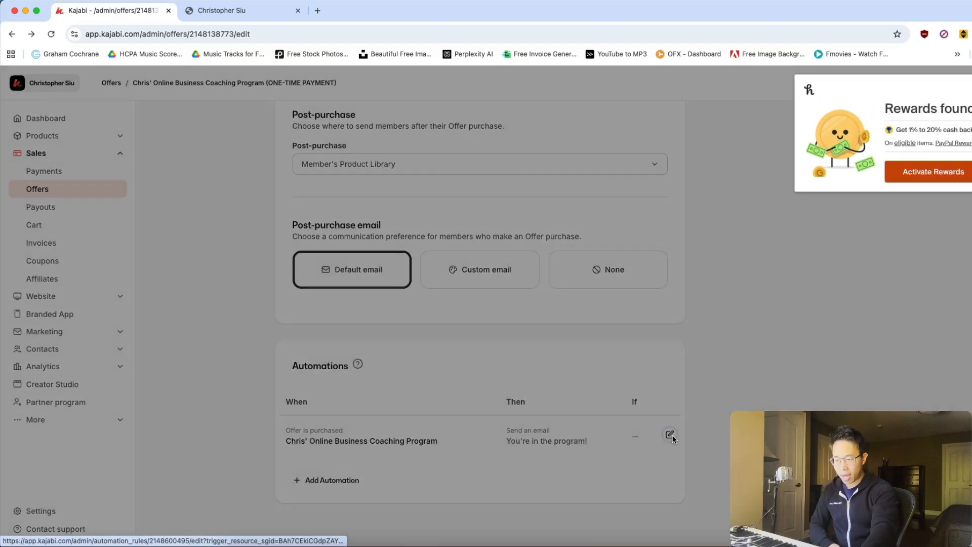
# Read through the automation's welcome email, from its subject to the end of its body, and close the automation without changes.
pyautogui.scroll(-4, 436, 243)
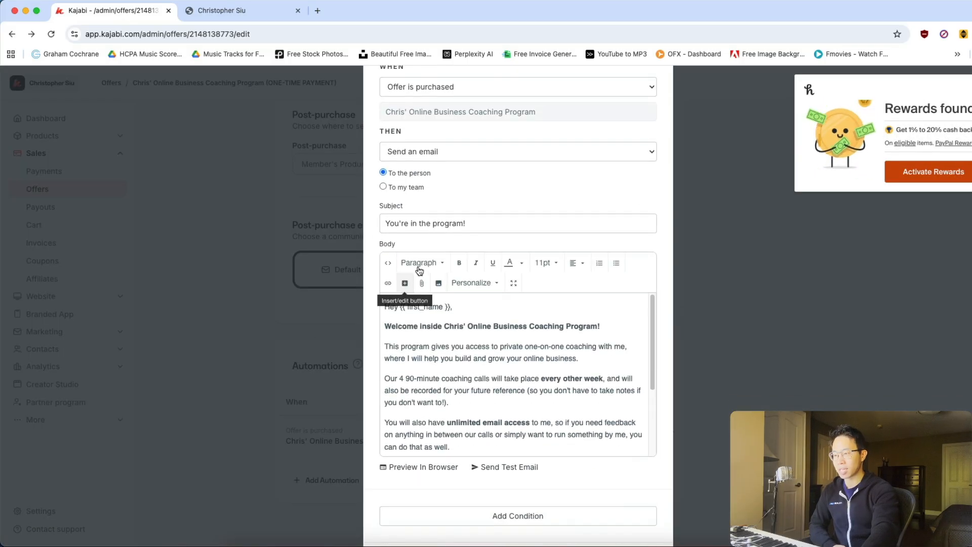
pyautogui.click(478, 226)
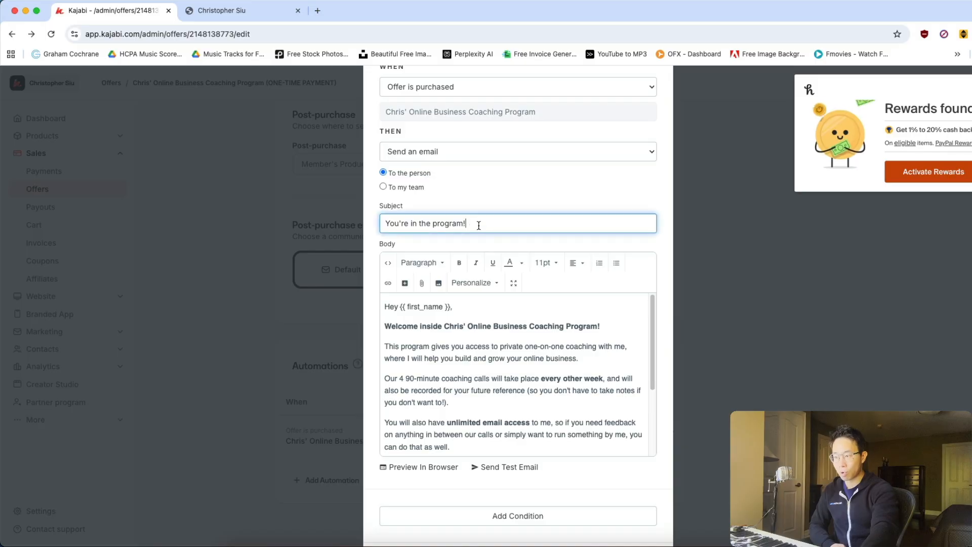
pyautogui.scroll(-5, 513, 299)
pyautogui.scroll(5, 575, 328)
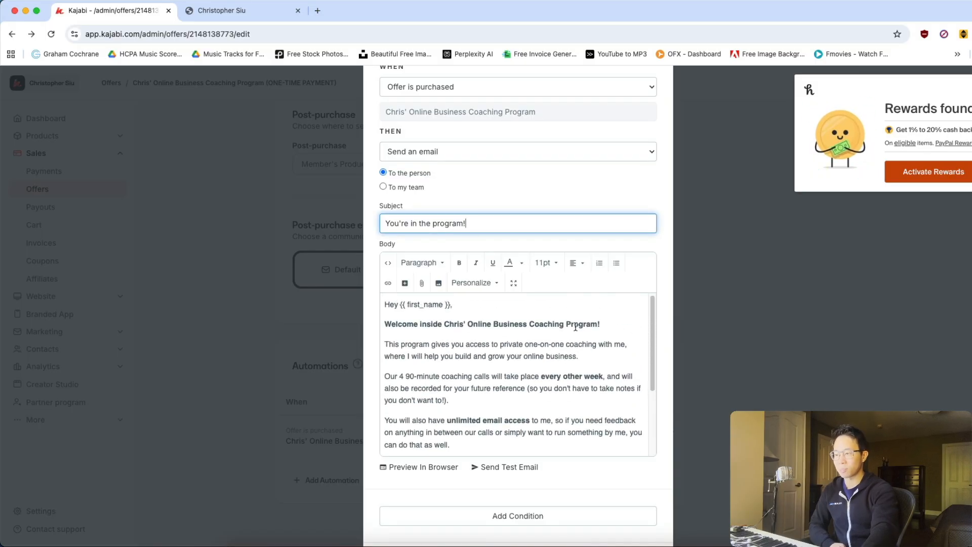
pyautogui.scroll(-3, 557, 331)
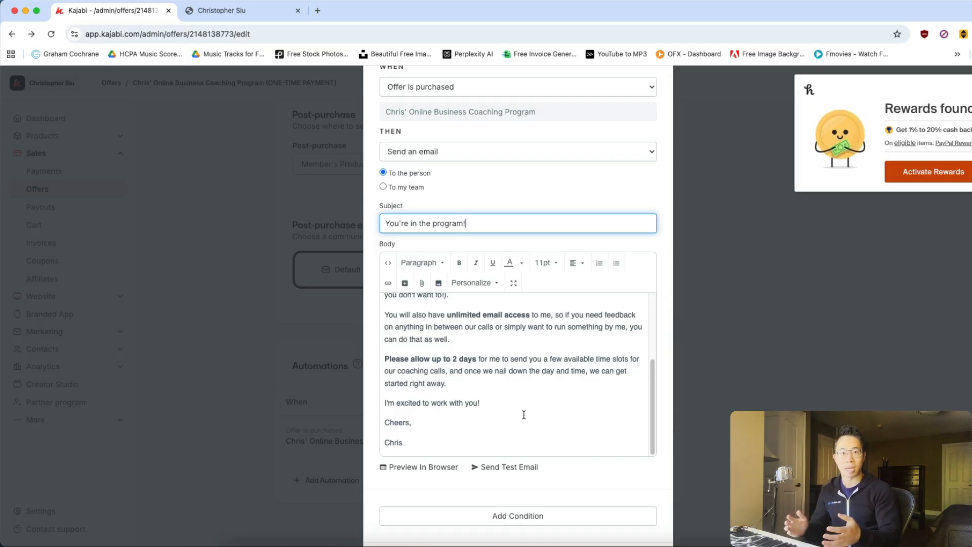
pyautogui.click(719, 308)
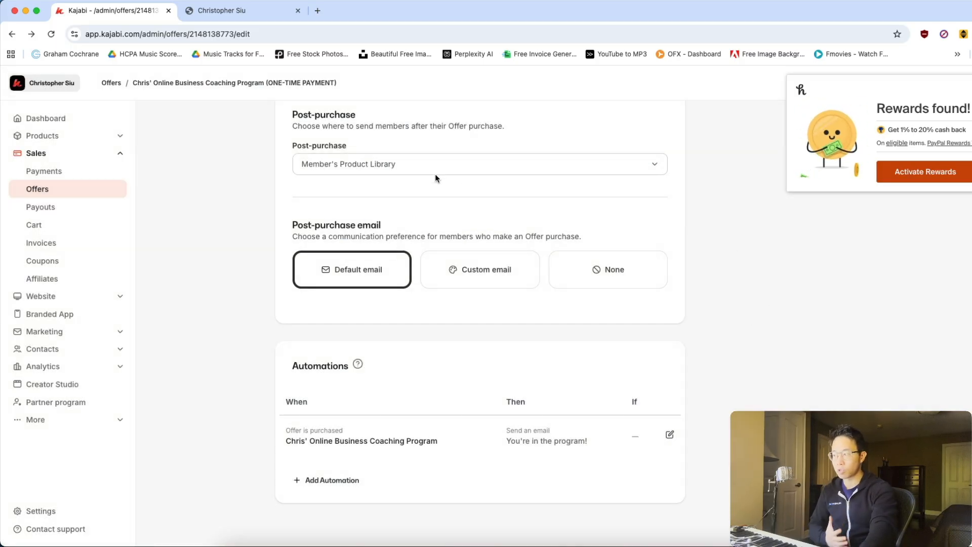
# Go to the website's landing pages and open the Inner Circle - Call Replays! page in the page editor.
pyautogui.click(60, 298)
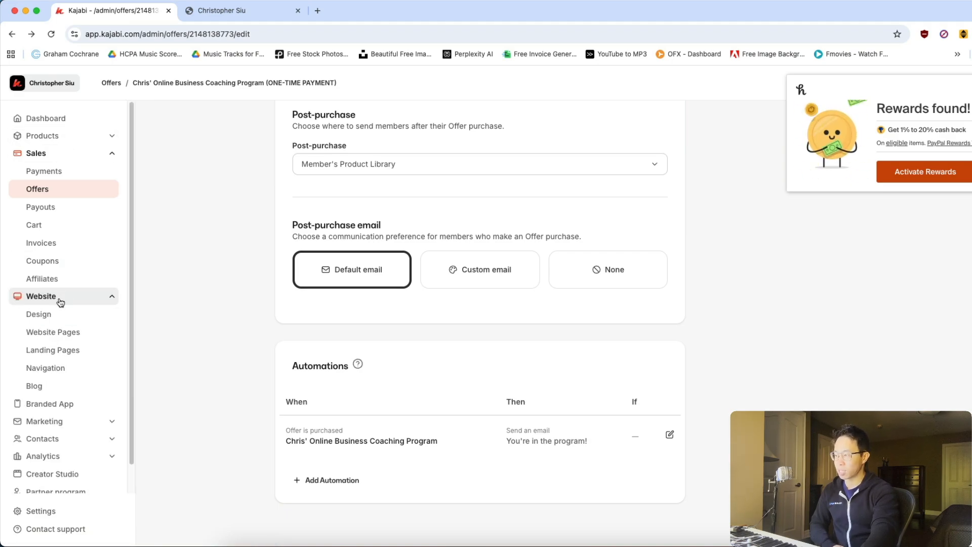
pyautogui.click(70, 348)
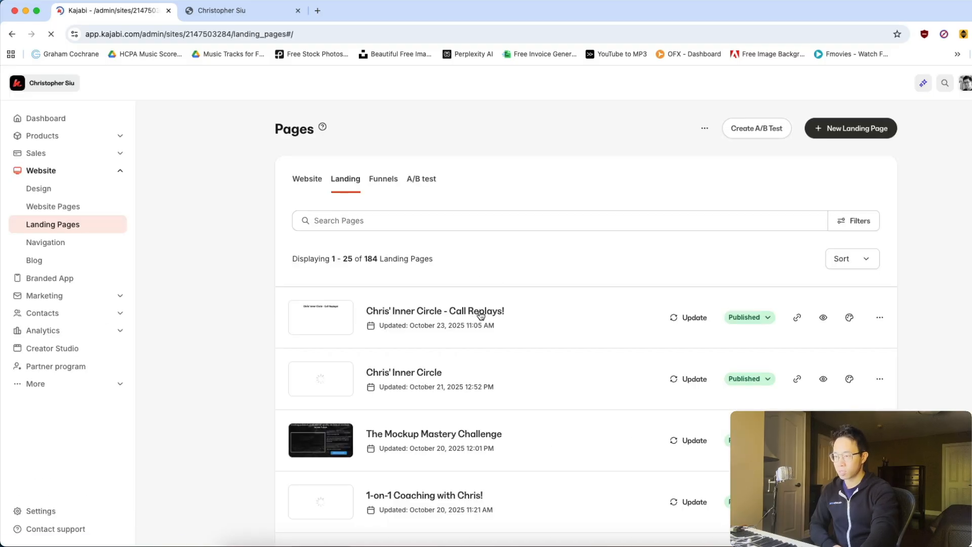
pyautogui.click(474, 313)
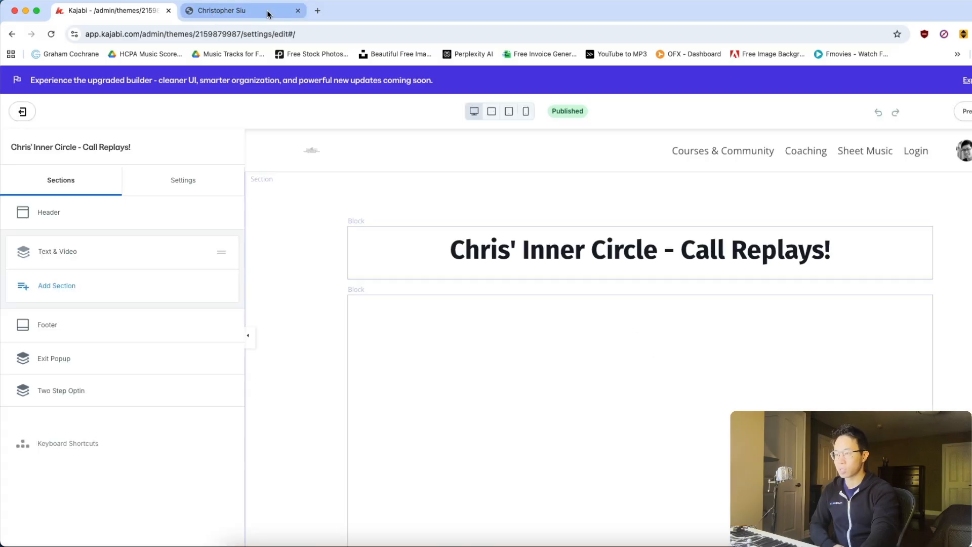
# Examine the Call Replays page's heading block, its Text & Video section's list of video blocks, and the recorded call videos throughout the page.
pyautogui.click(351, 176)
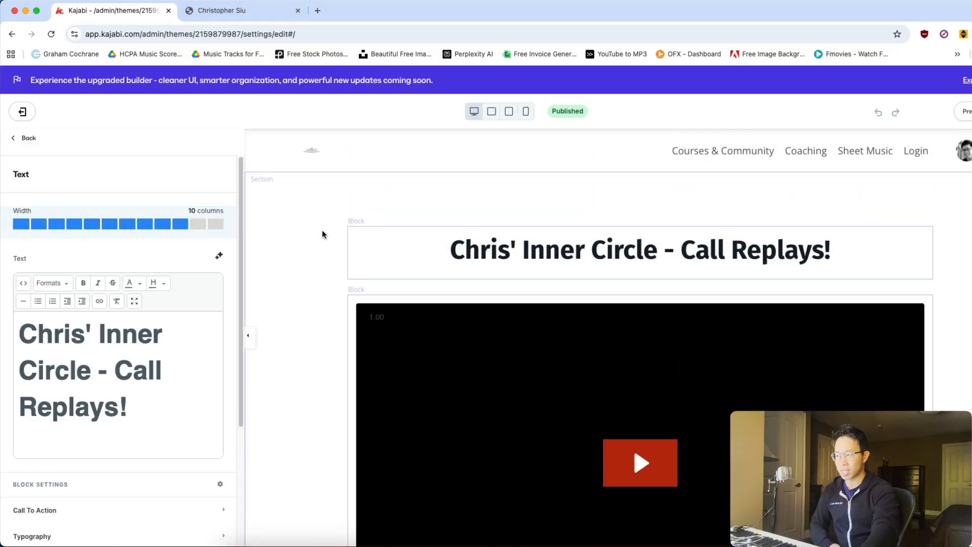
pyautogui.scroll(-5, 322, 233)
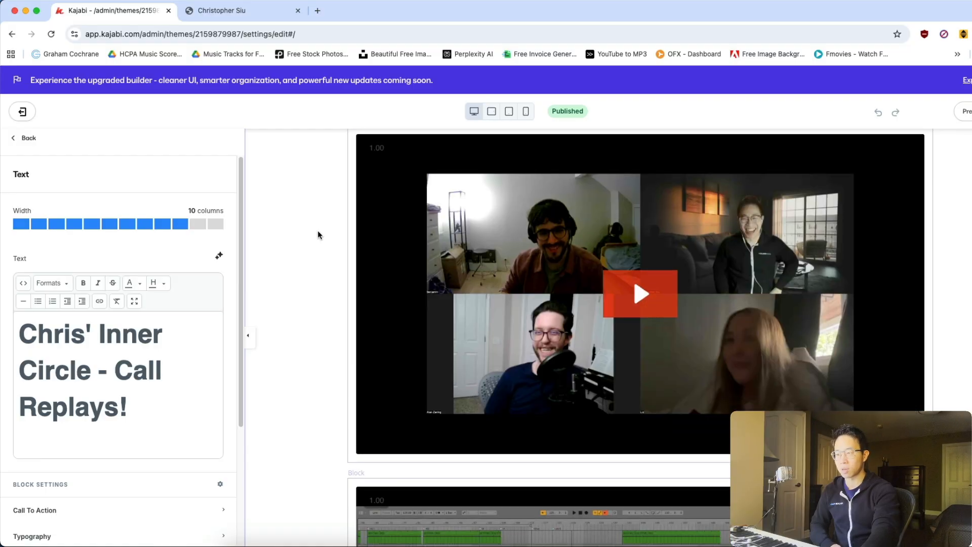
pyautogui.click(318, 234)
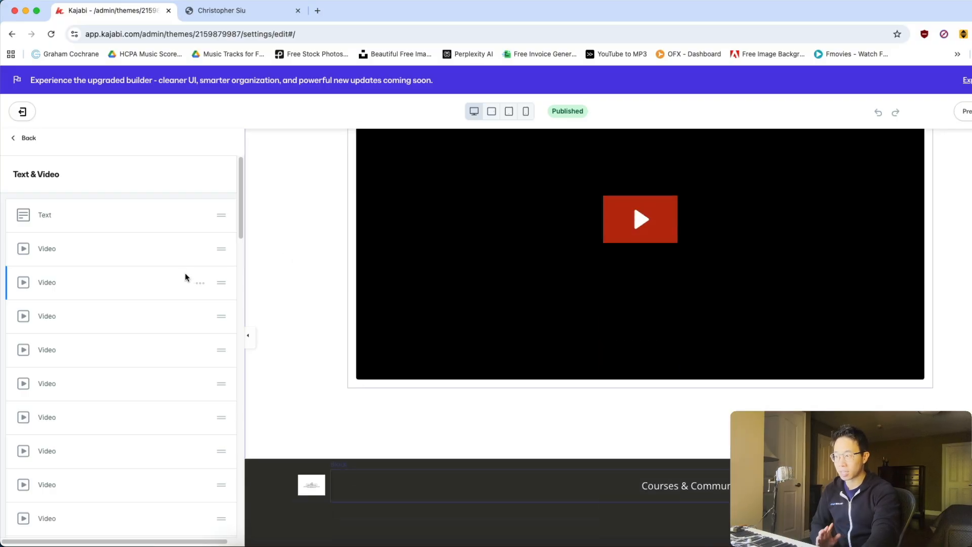
pyautogui.scroll(-5, 190, 269)
pyautogui.scroll(2, 190, 238)
pyautogui.scroll(5, 302, 257)
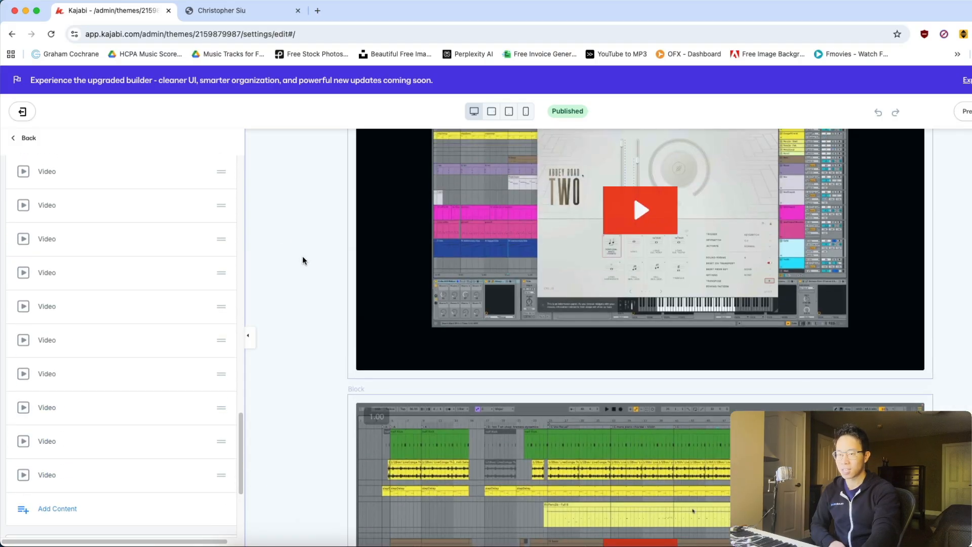
pyautogui.scroll(-6, 302, 260)
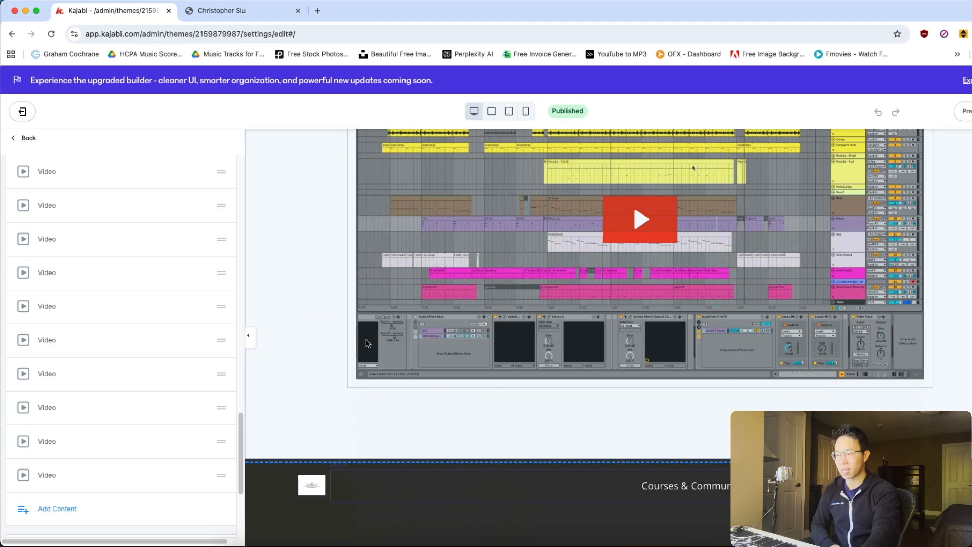
pyautogui.scroll(12, 373, 339)
pyautogui.scroll(10, 464, 312)
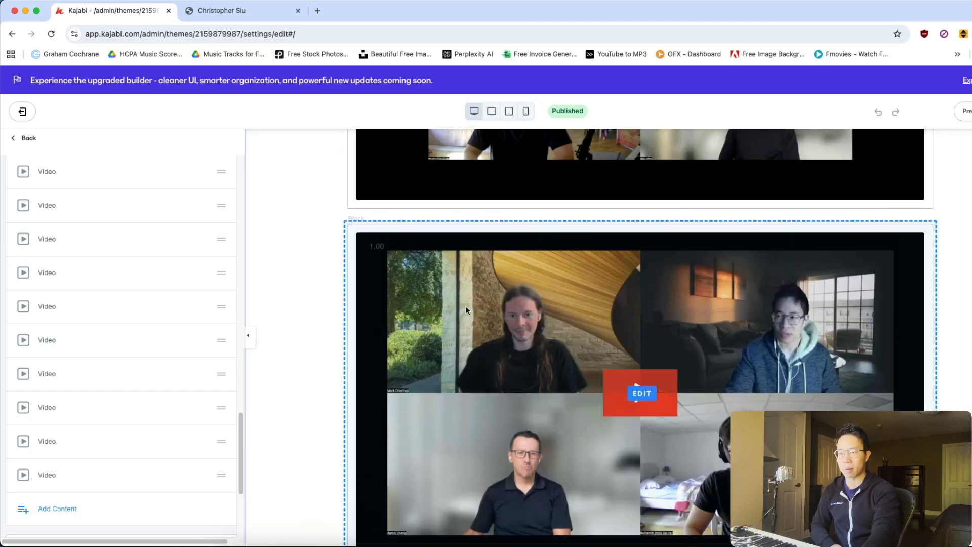
pyautogui.scroll(-9, 467, 309)
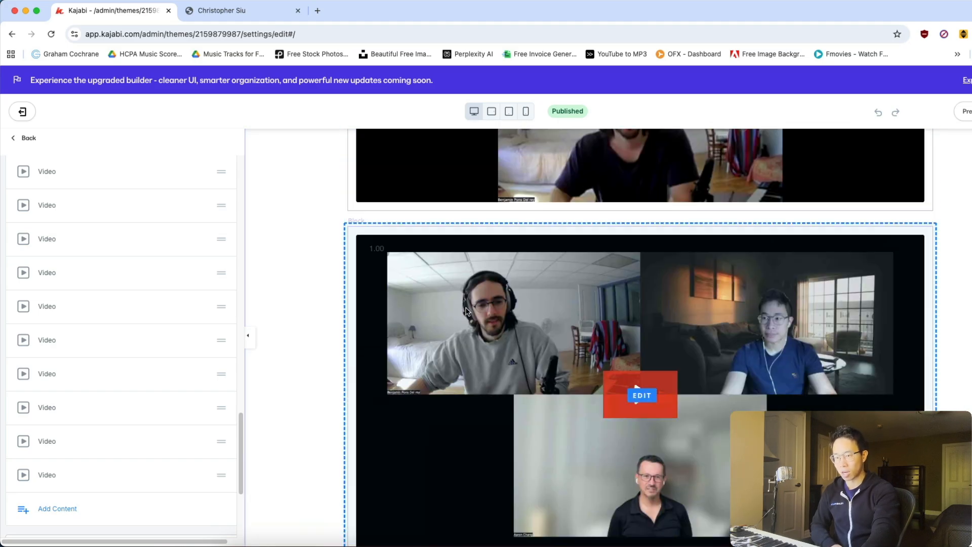
# Switch to the Inner Circle application form and go back from it to the beginning of the sales page.
pyautogui.click(264, 13)
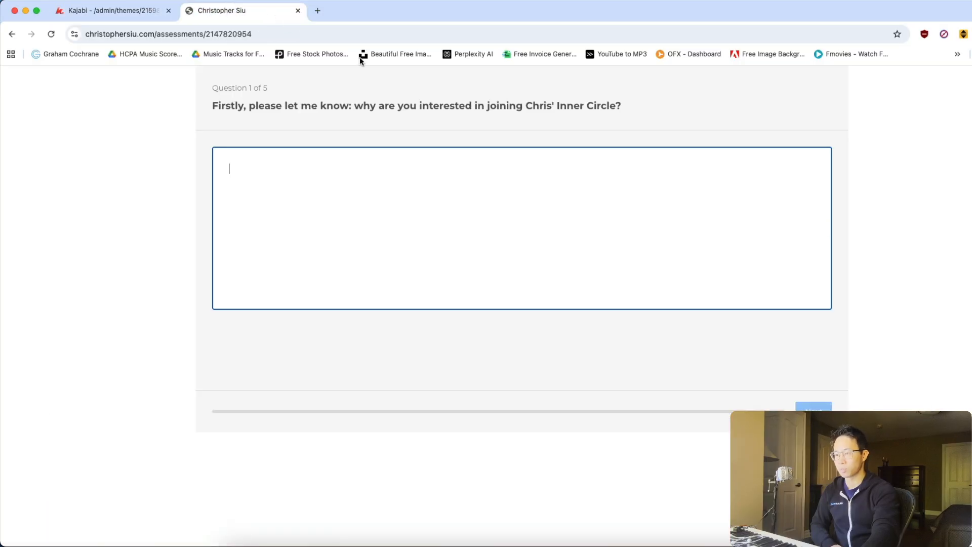
pyautogui.click(12, 34)
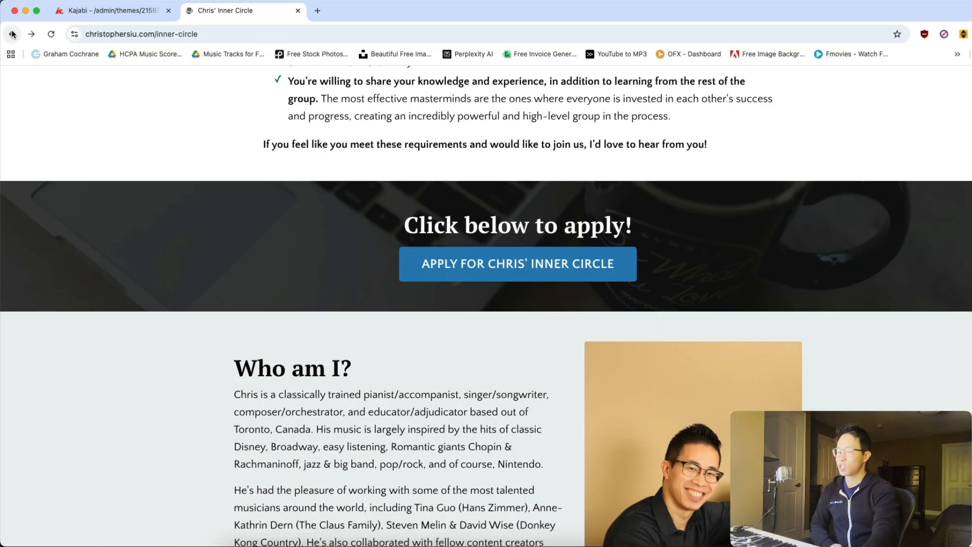
pyautogui.scroll(15, 970, 261)
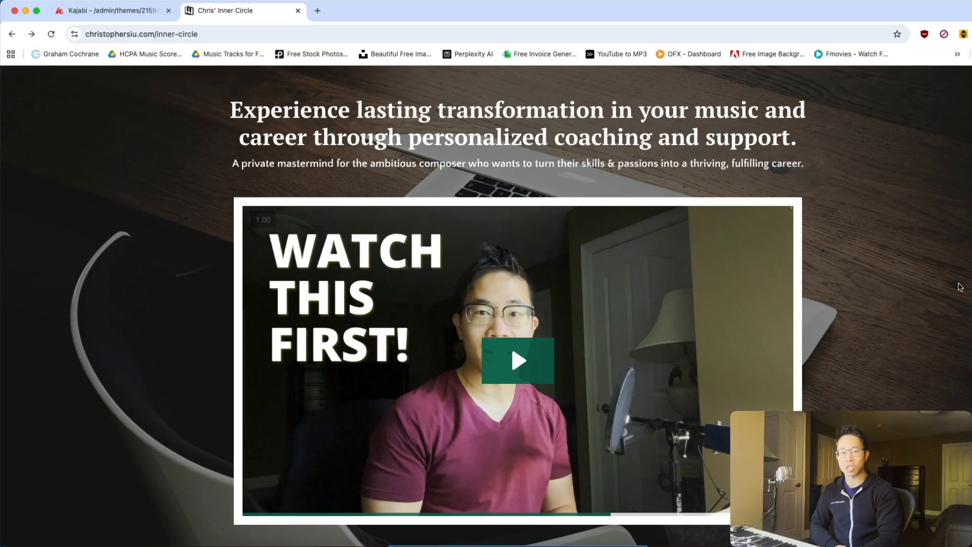
# Switch back to the Call Replays page in Kajabi and exit the page editor to the landing pages.
pyautogui.click(112, 11)
pyautogui.click(20, 114)
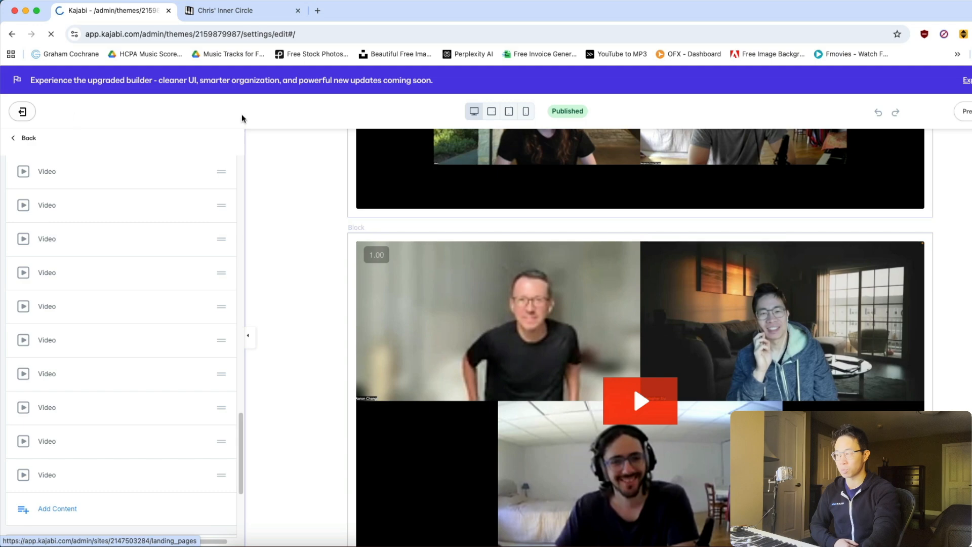